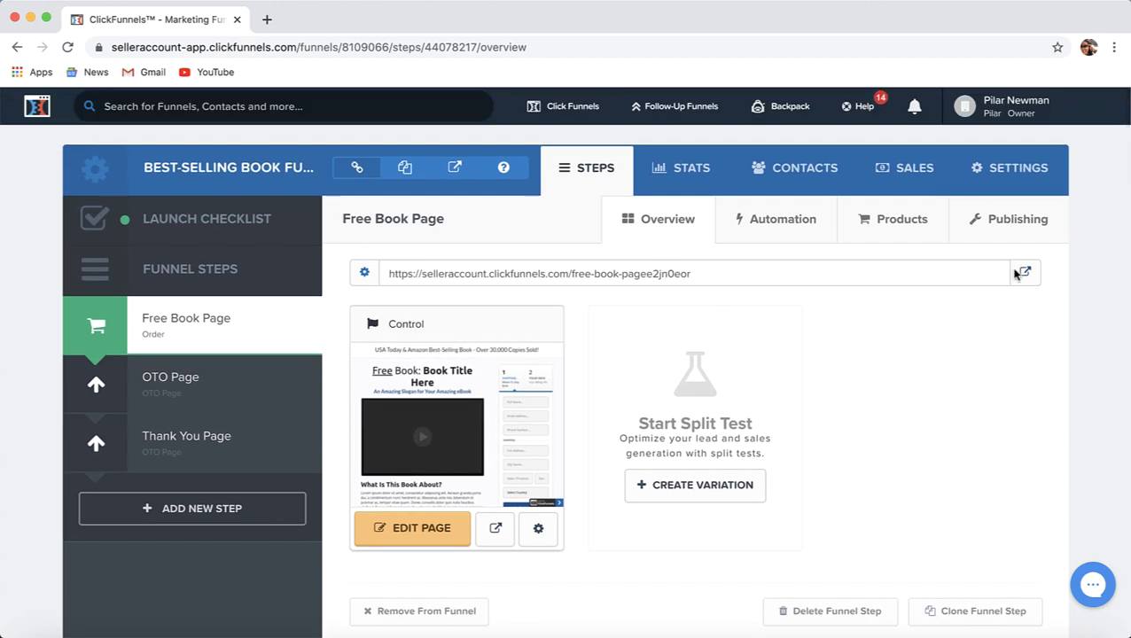
Step: Open the live preview of the Free Book Page and examine its headline, video and shipping form
click(1025, 275)
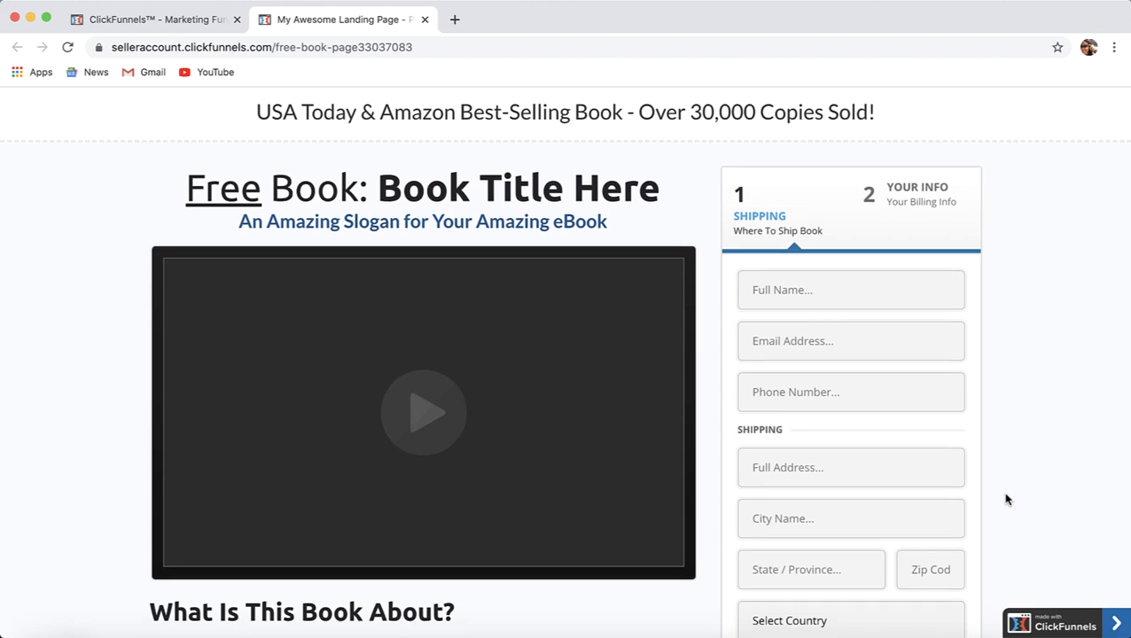
scroll(1007, 500, up, 2)
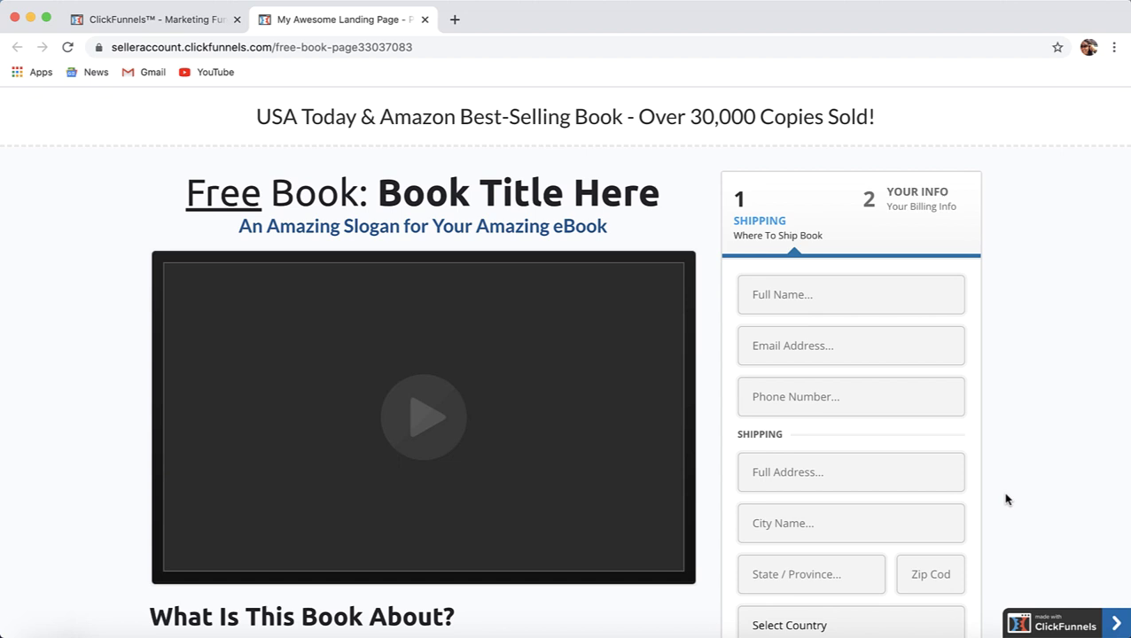
scroll(1006, 500, down, 4)
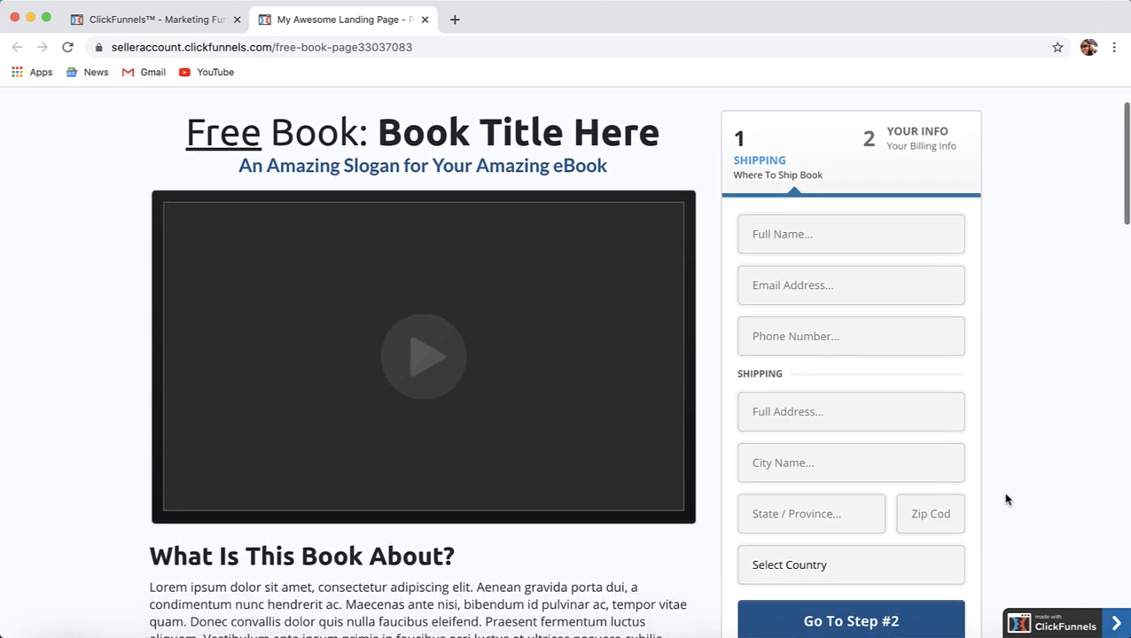
scroll(1005, 500, up, 4)
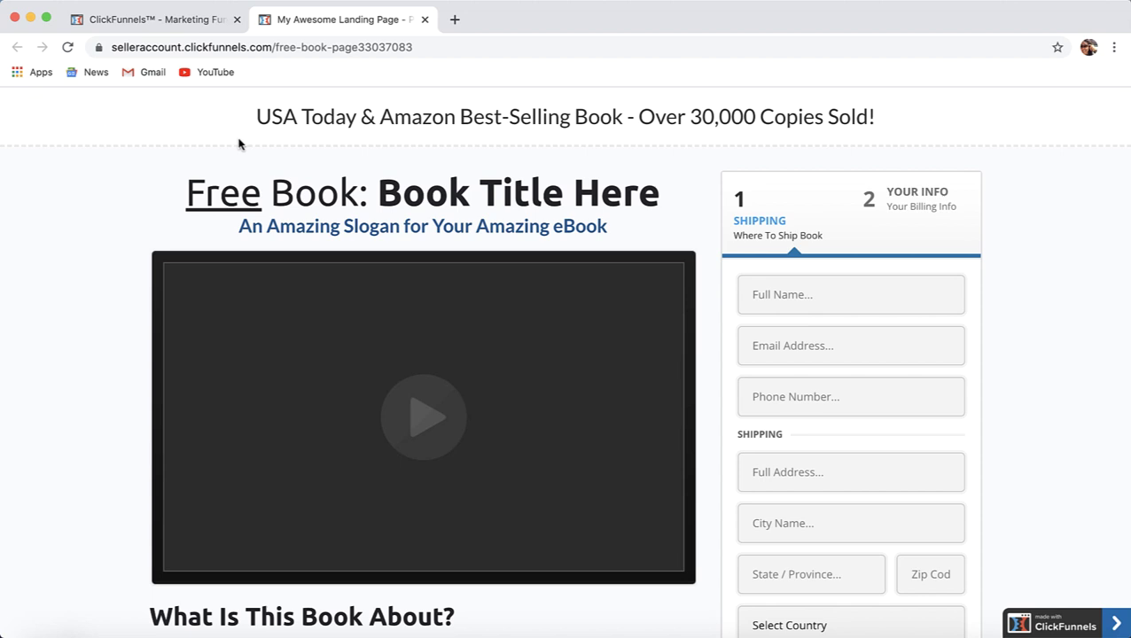
click(167, 22)
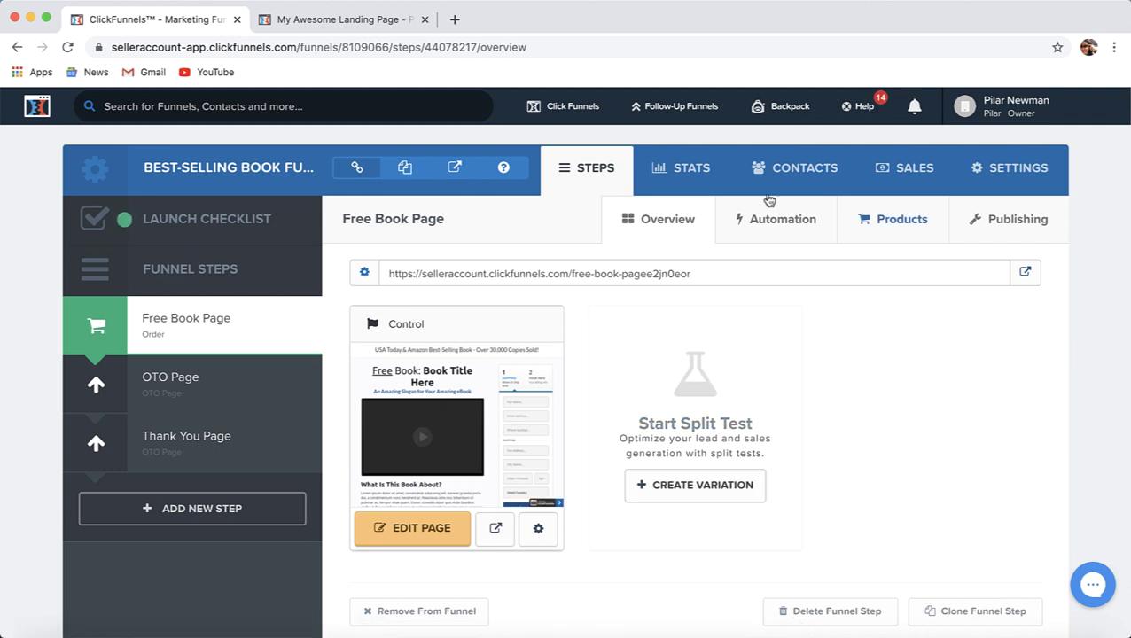
click(360, 20)
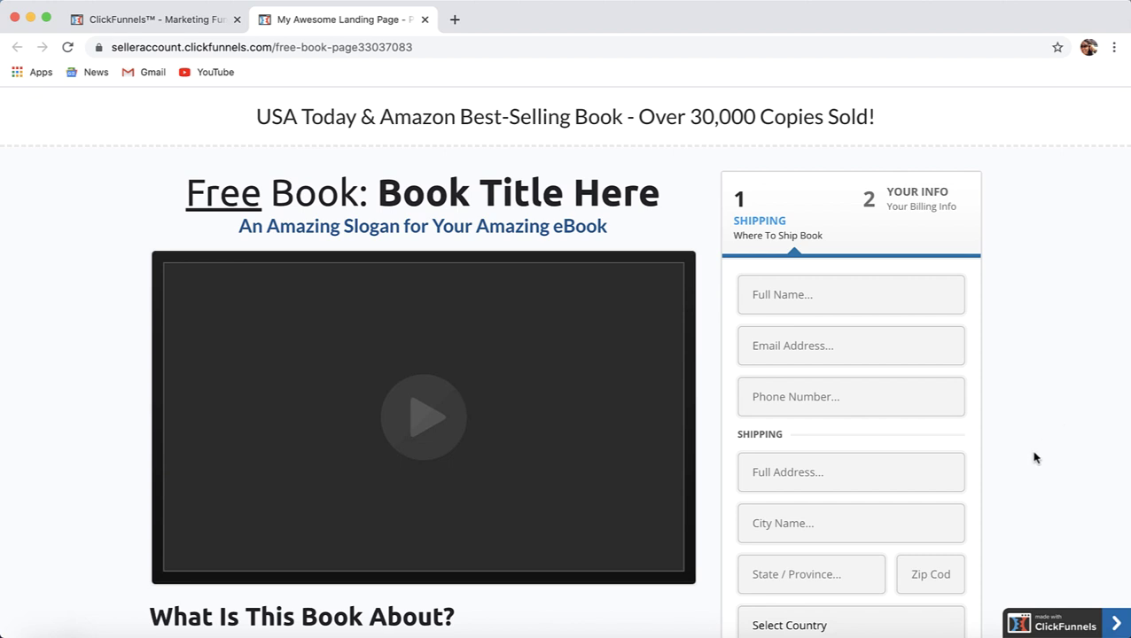
Step: Skim the Free Book page down to the book headline and Amazon reviews, and return to its beginning
scroll(1036, 458, down, 1)
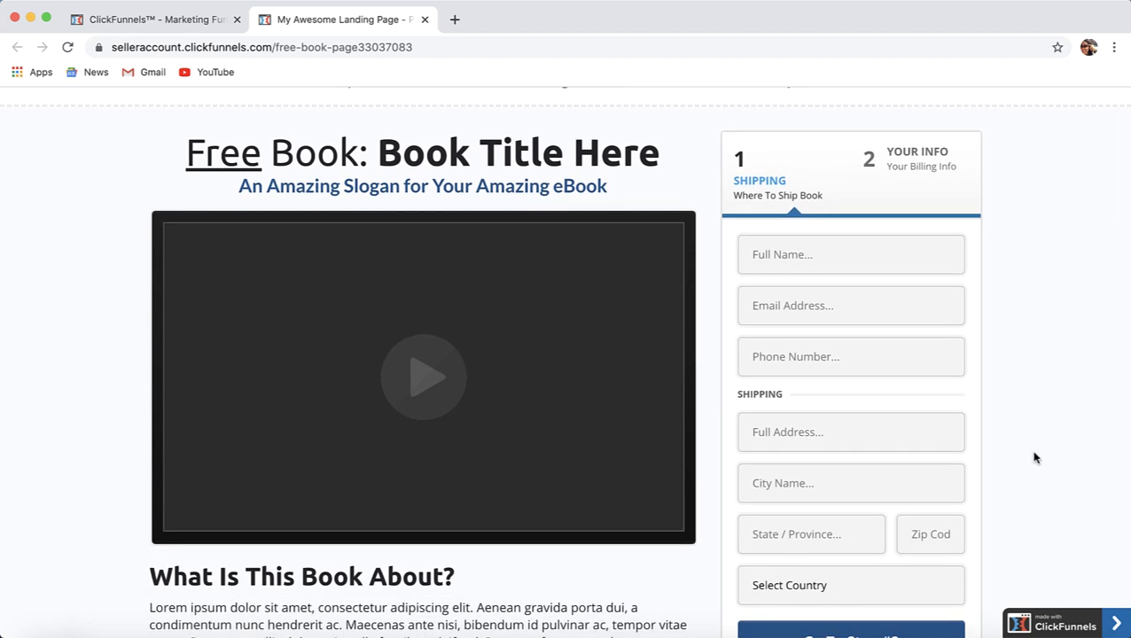
scroll(1036, 458, up, 1)
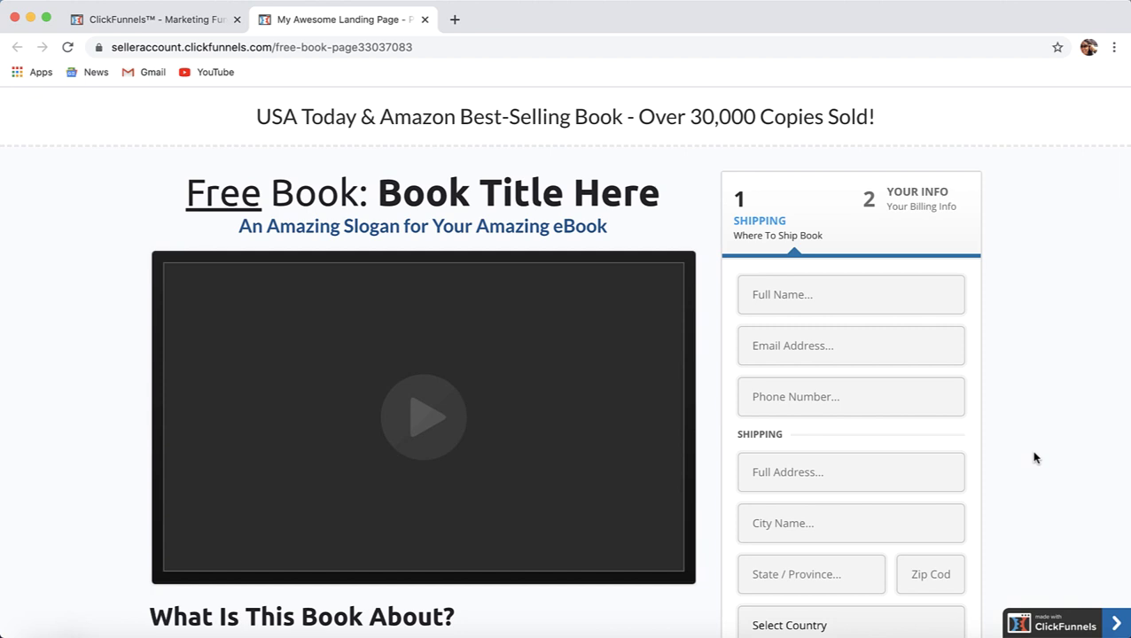
scroll(391, 328, down, 15)
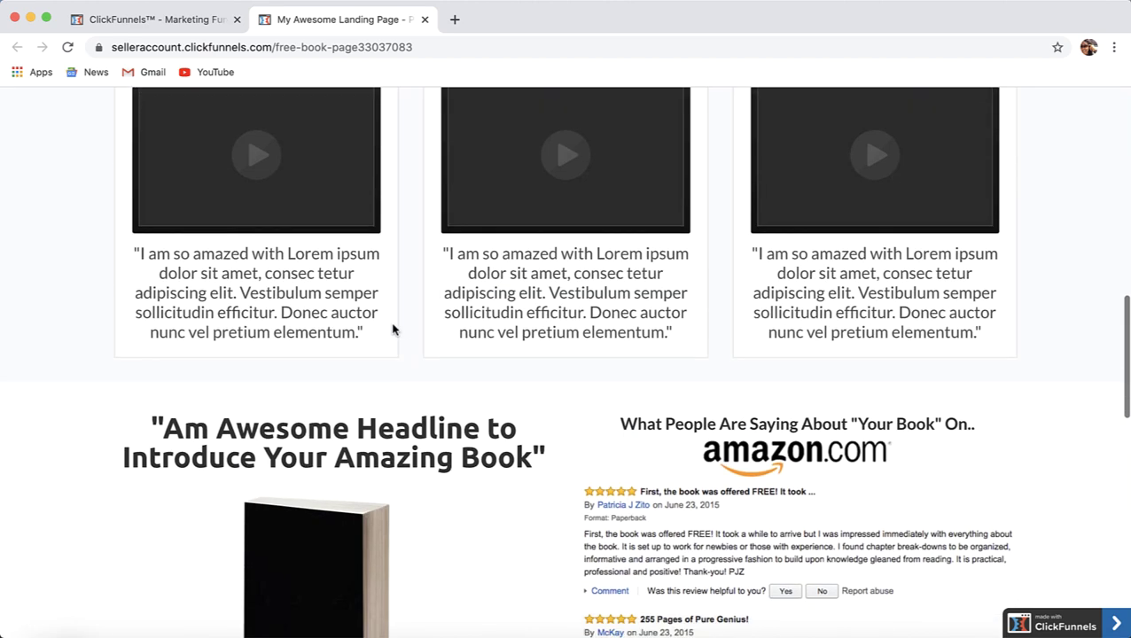
scroll(394, 329, down, 4)
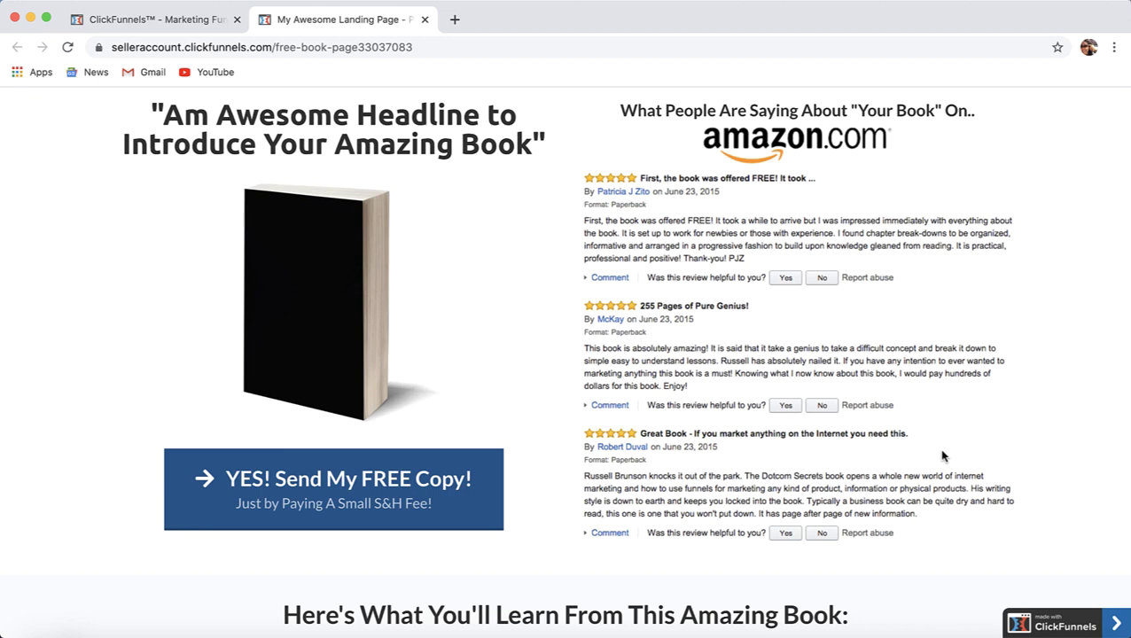
scroll(943, 457, up, 15)
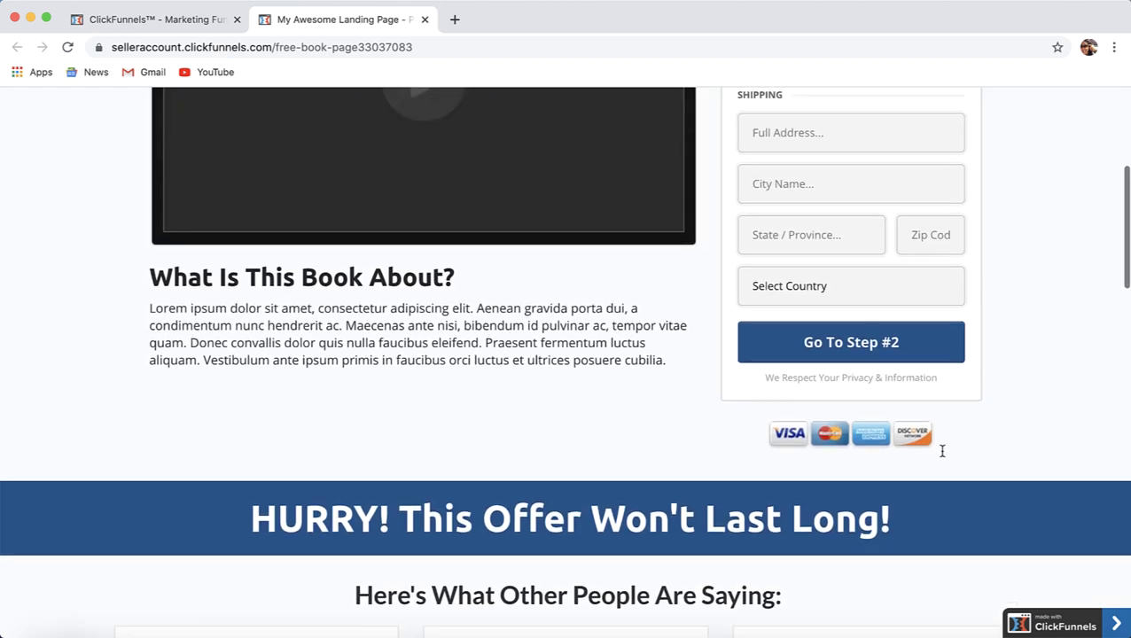
scroll(991, 445, up, 3)
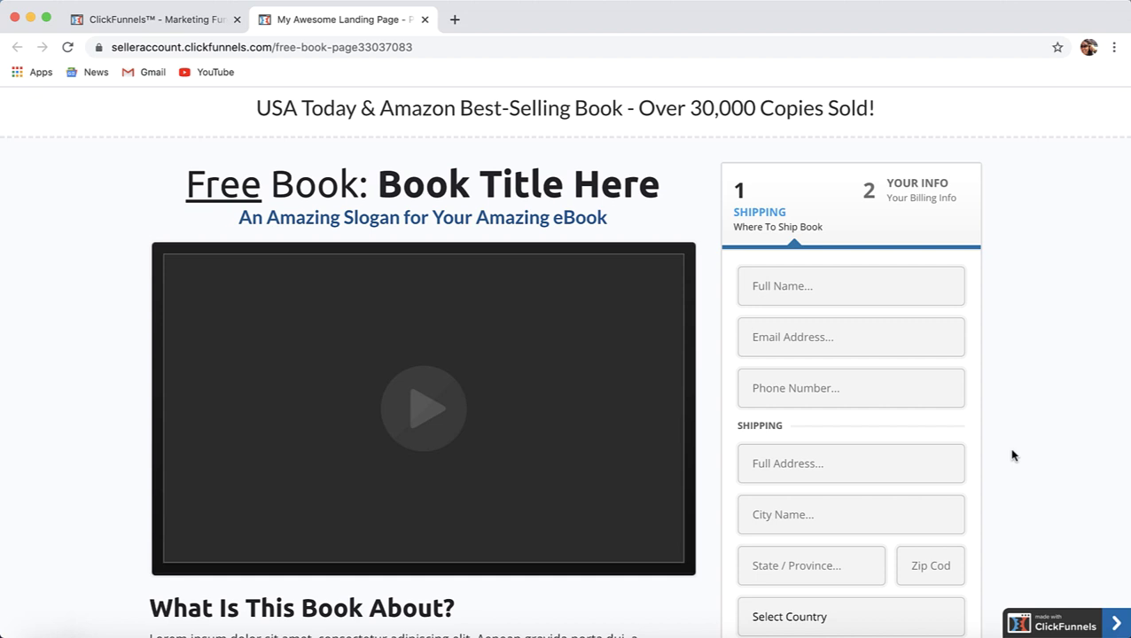
Step: Examine the two-step shipping form and the "What Is This Book About?" section of the Free Book page
scroll(1020, 459, down, 2)
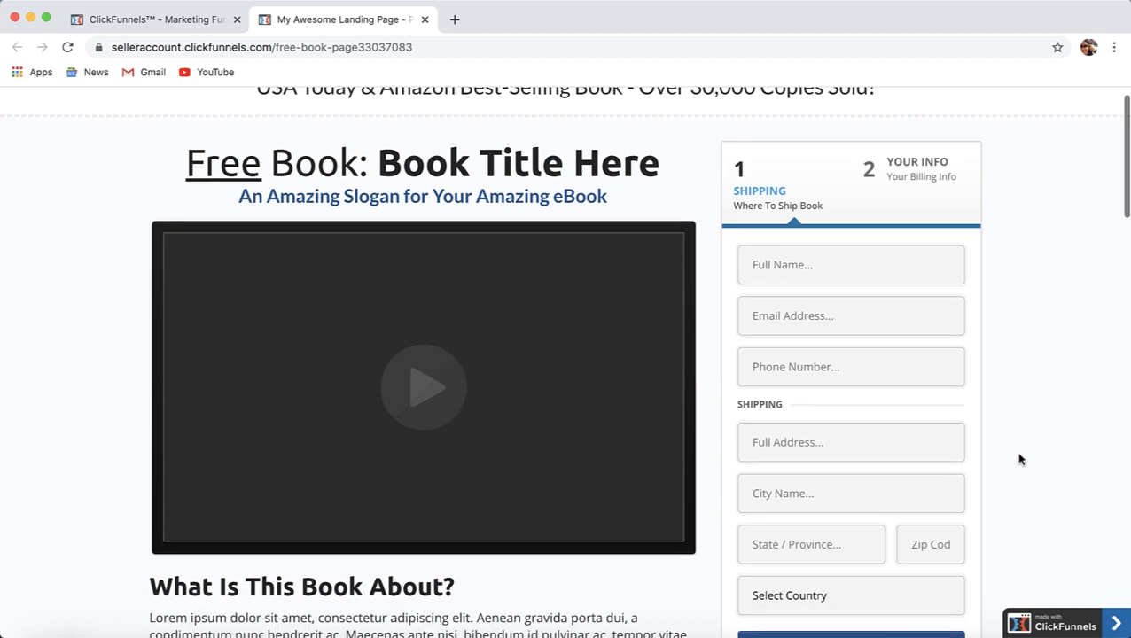
scroll(1019, 459, down, 2)
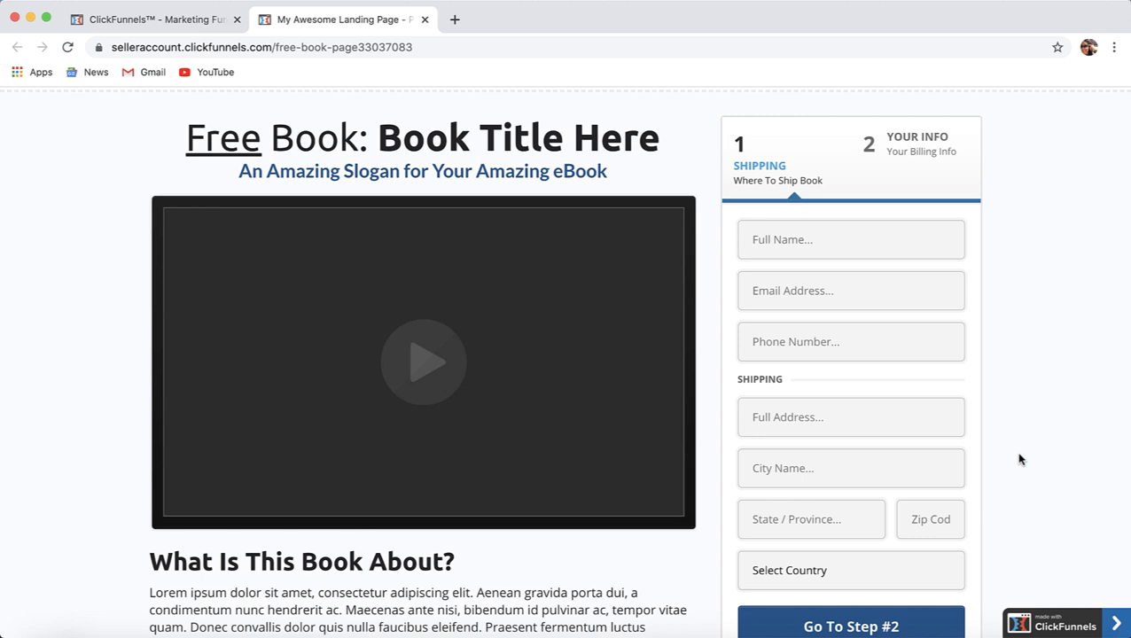
scroll(1020, 459, down, 1)
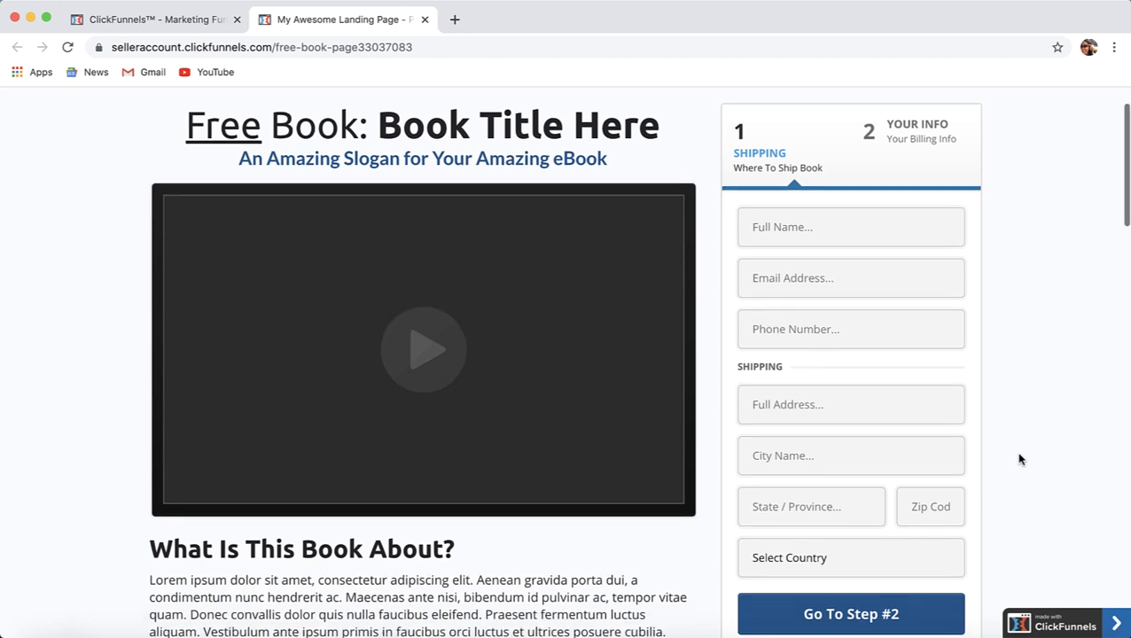
scroll(1020, 459, down, 1)
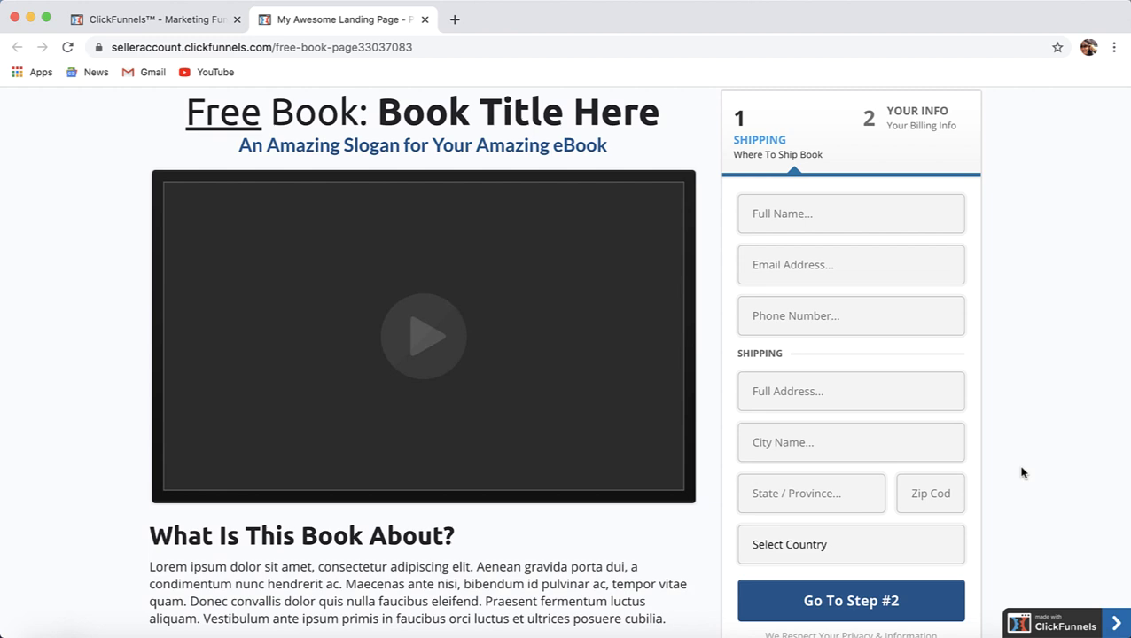
scroll(1021, 472, down, 2)
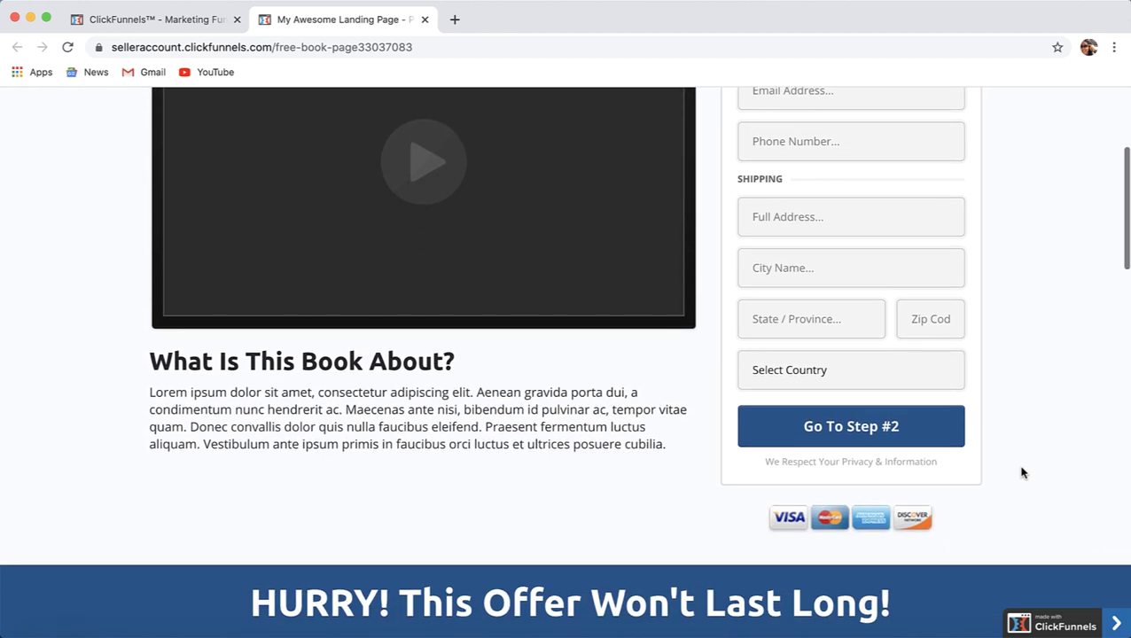
scroll(1021, 473, up, 2)
scroll(1021, 473, up, 1)
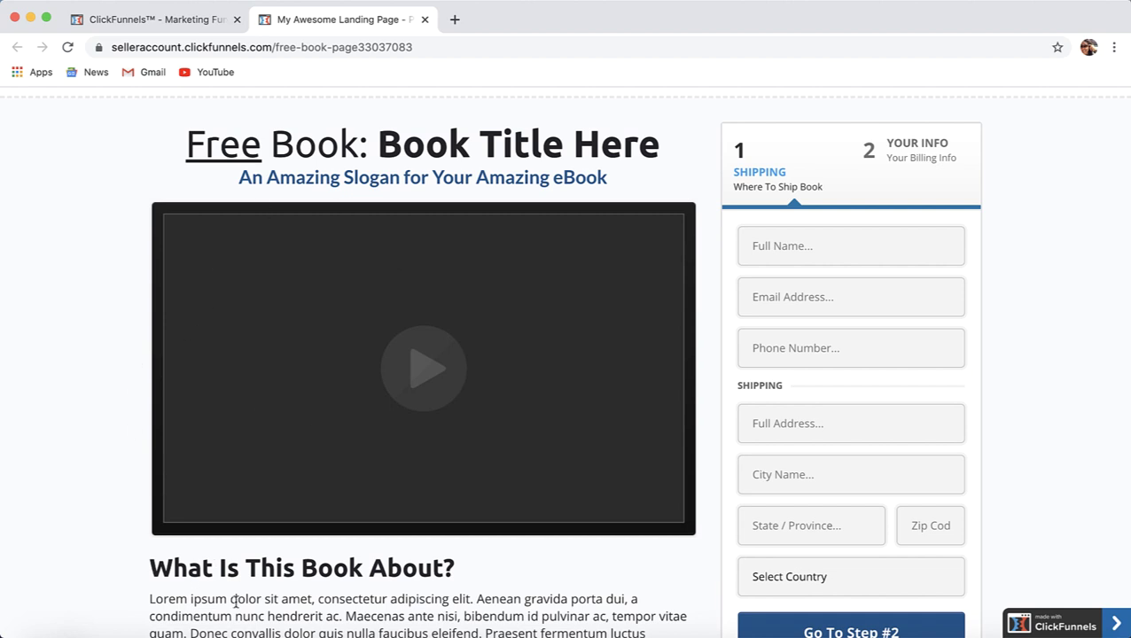
Step: Review the video testimonials and Amazon reviews, and follow the "YES! Send My FREE Copy!" link beneath the book image
scroll(343, 574, down, 10)
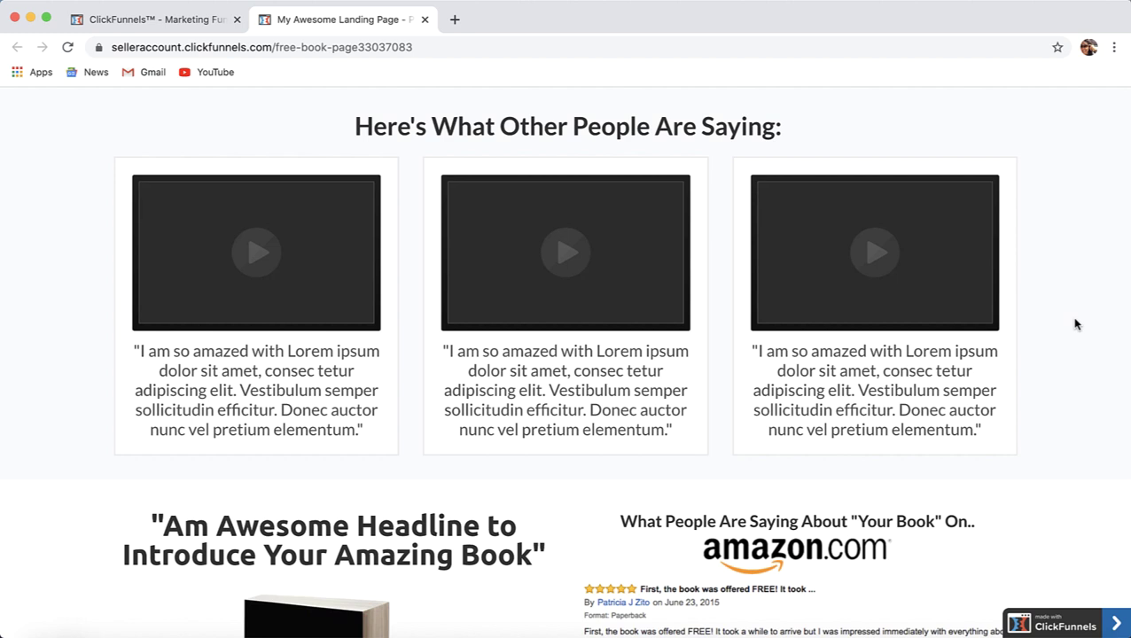
scroll(1075, 324, down, 1)
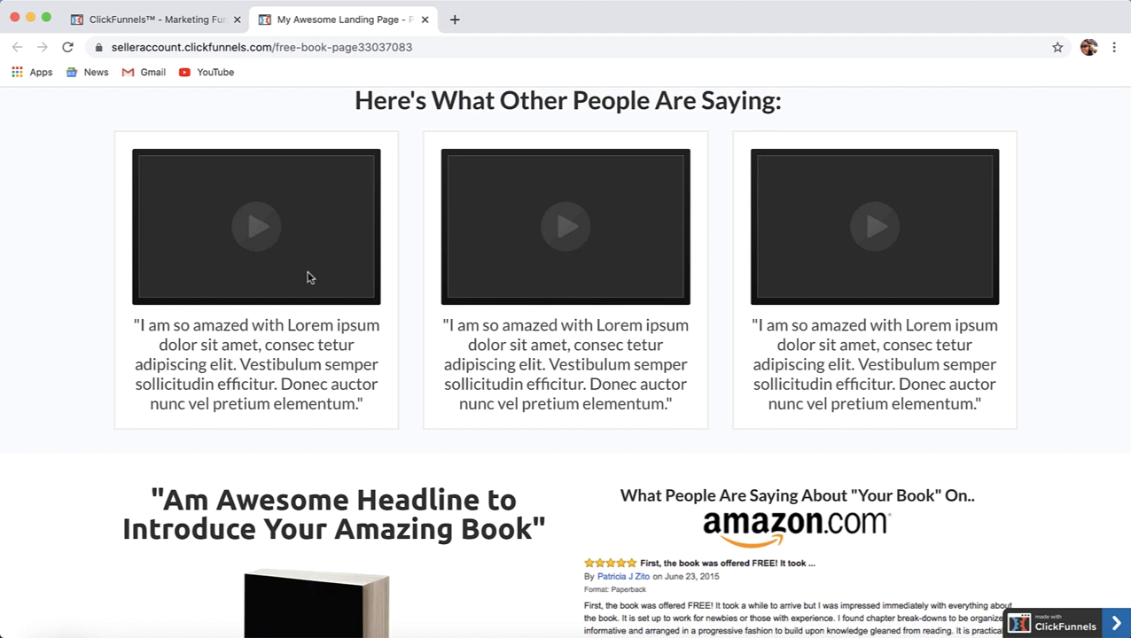
scroll(966, 459, down, 5)
scroll(965, 459, up, 1)
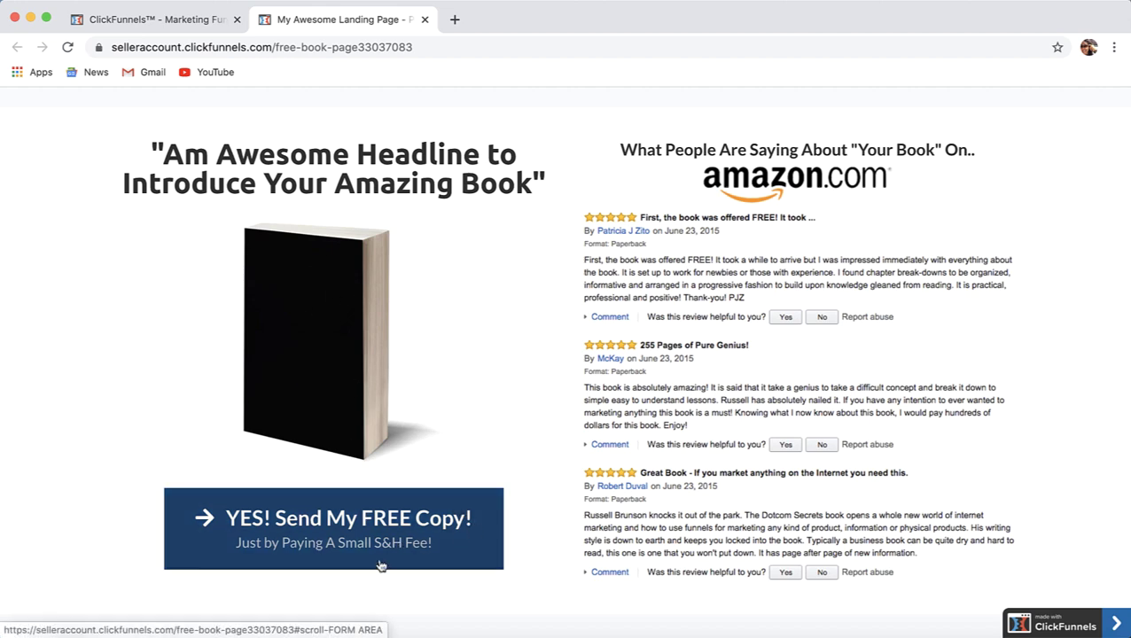
click(343, 541)
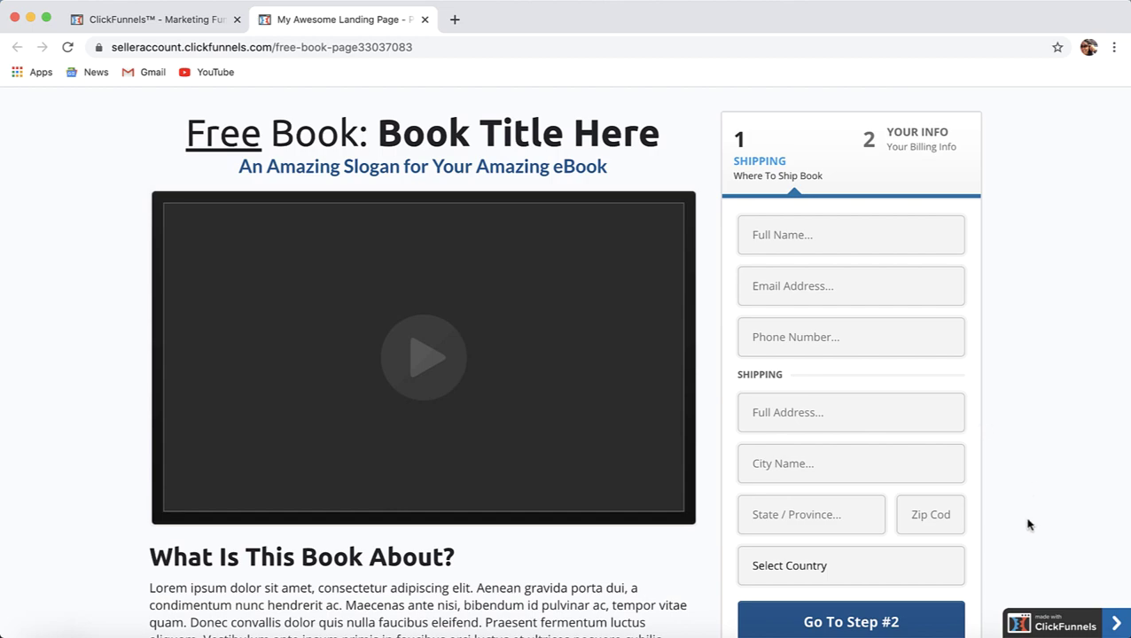
Step: Look through the rest of the Free Book page down to the footer, and return to its beginning
scroll(1025, 525, down, 10)
scroll(1028, 525, down, 15)
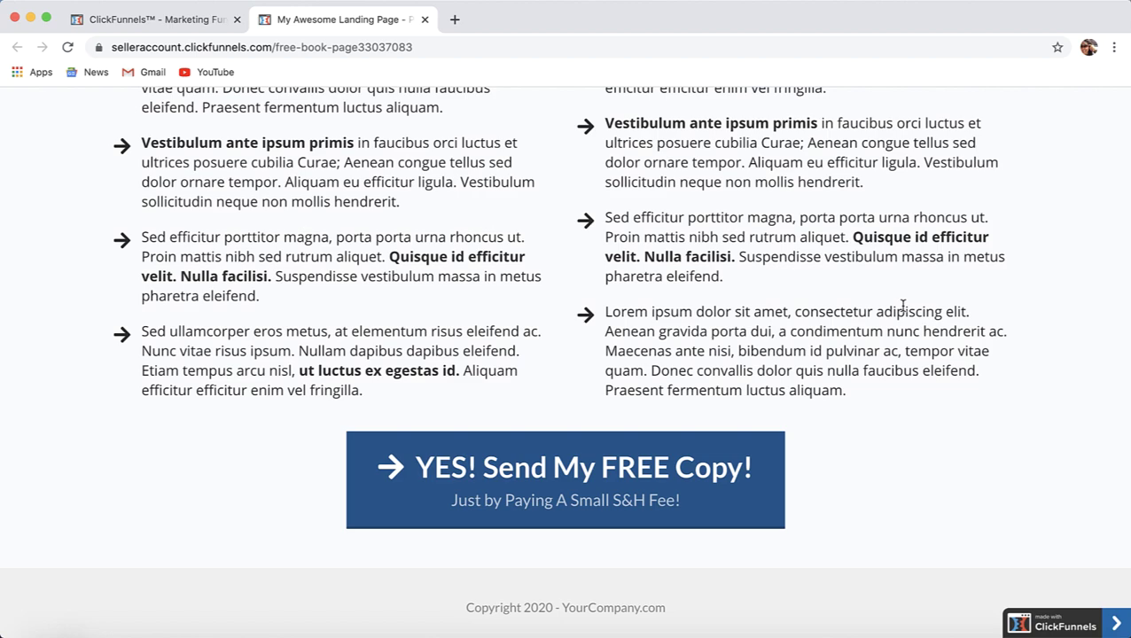
scroll(903, 305, up, 15)
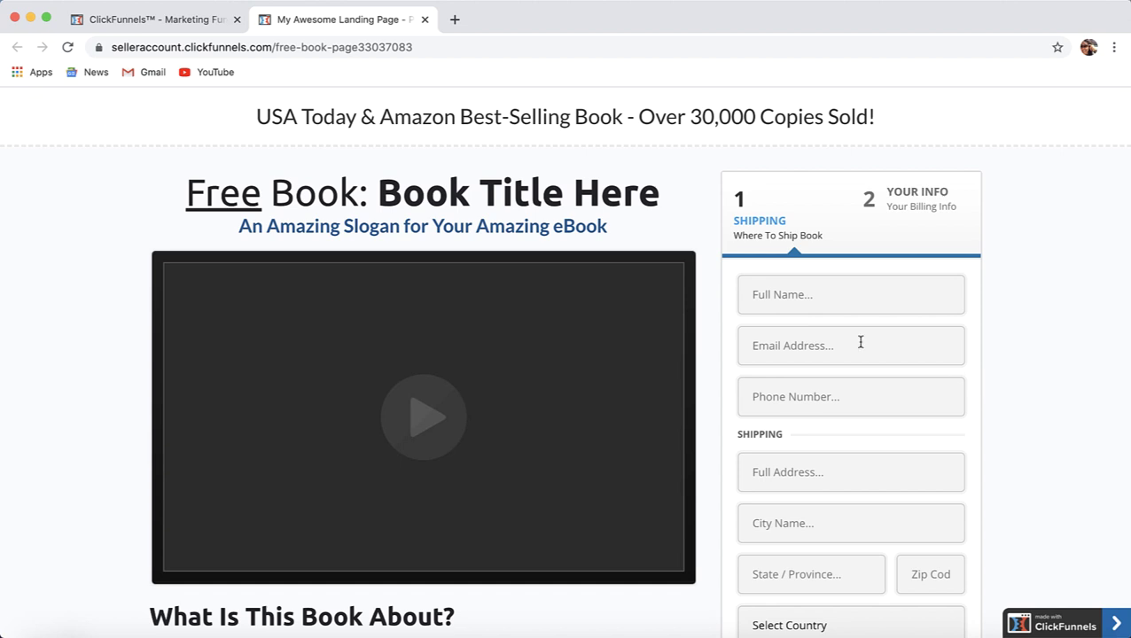
Step: Close the Free Book preview and open the live preview of the OTO Page funnel step
click(426, 19)
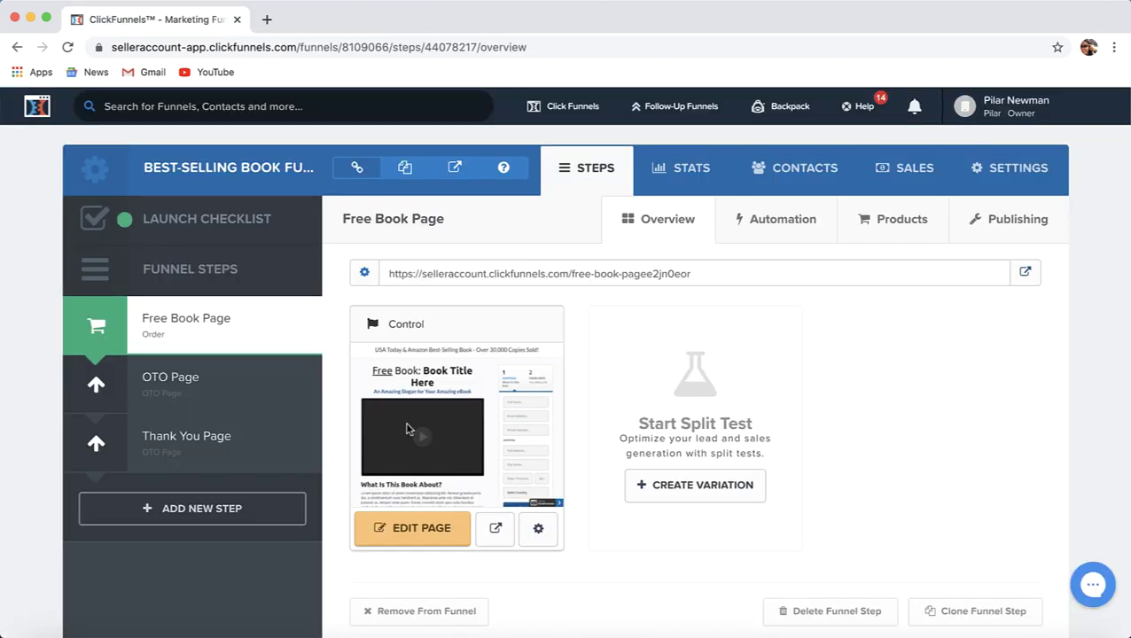
click(159, 382)
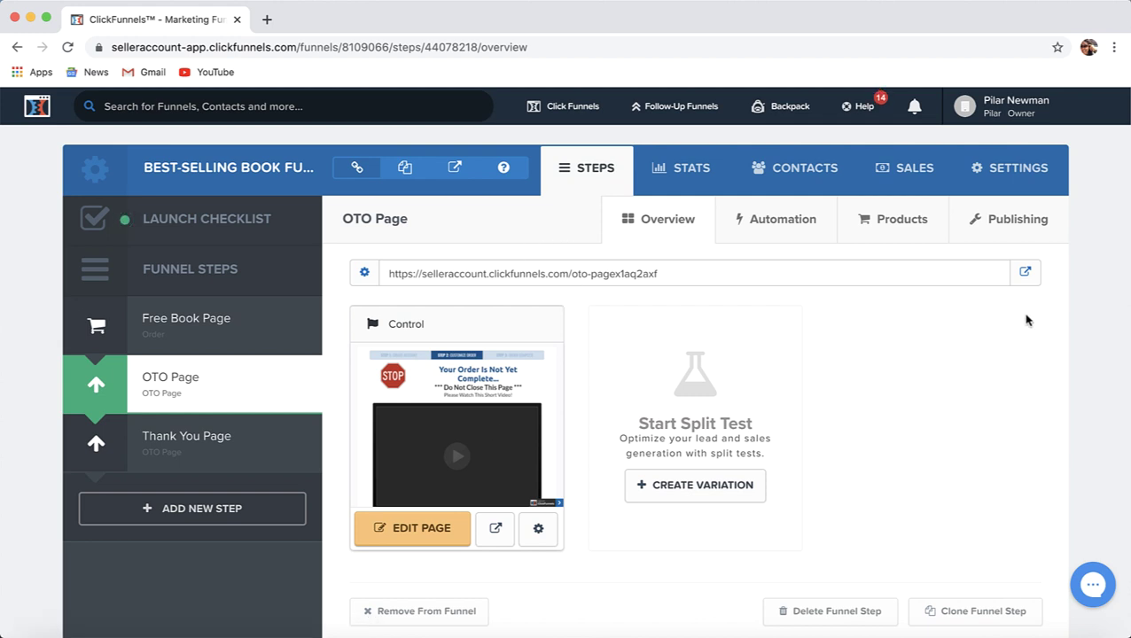
click(1025, 276)
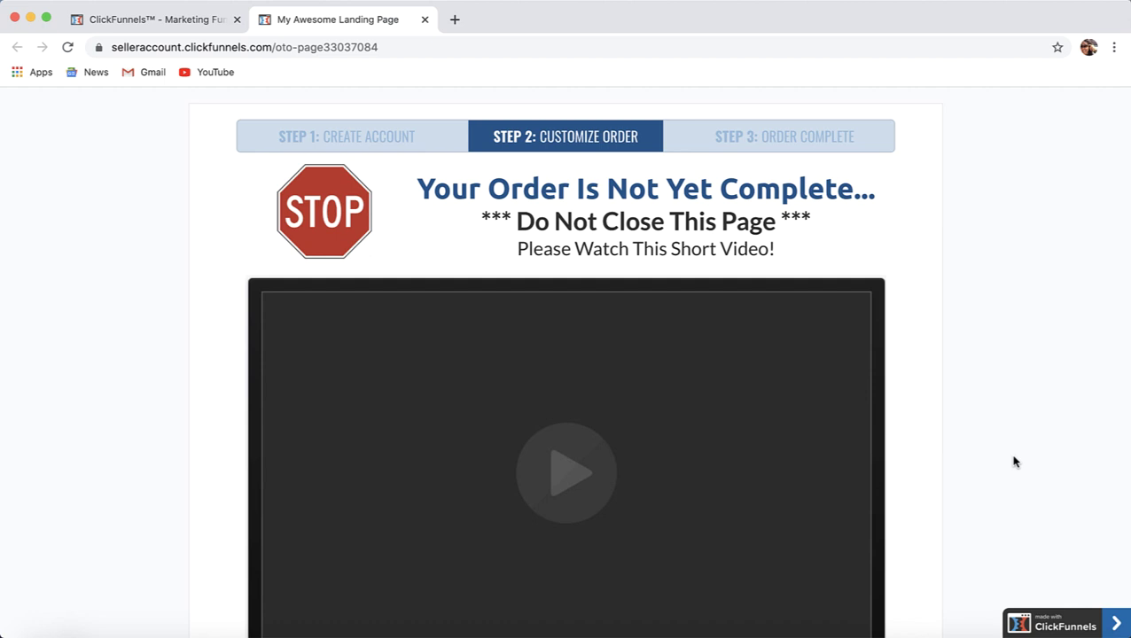
Step: Examine the OTO page's order-progress header, video and discounted upgrade offer with its accept and decline options
scroll(1015, 462, down, 2)
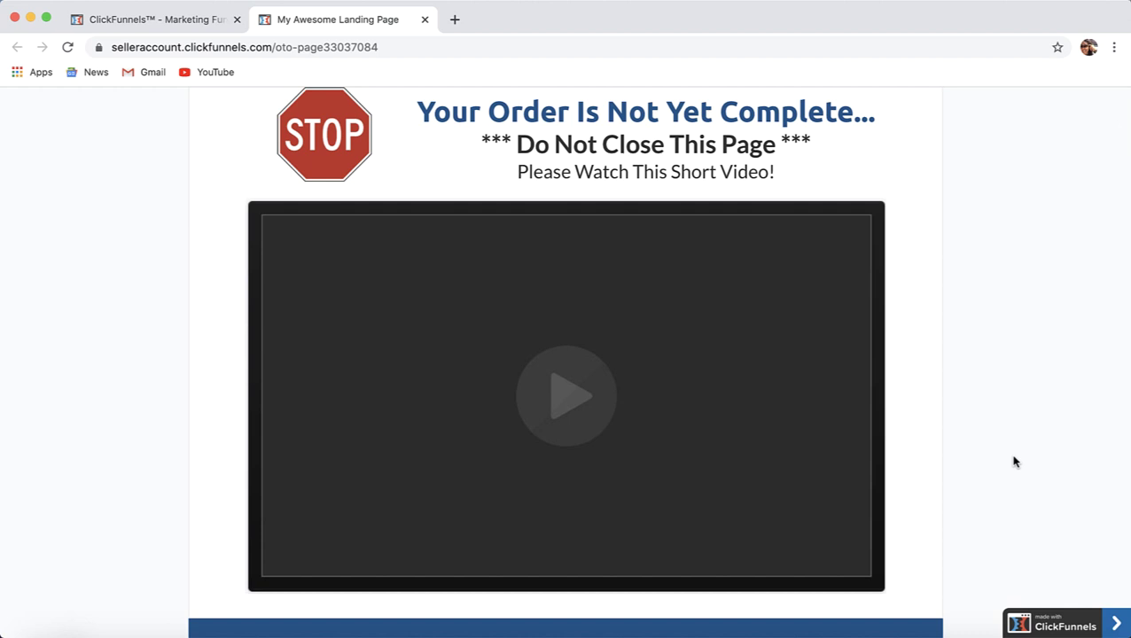
scroll(1015, 462, down, 3)
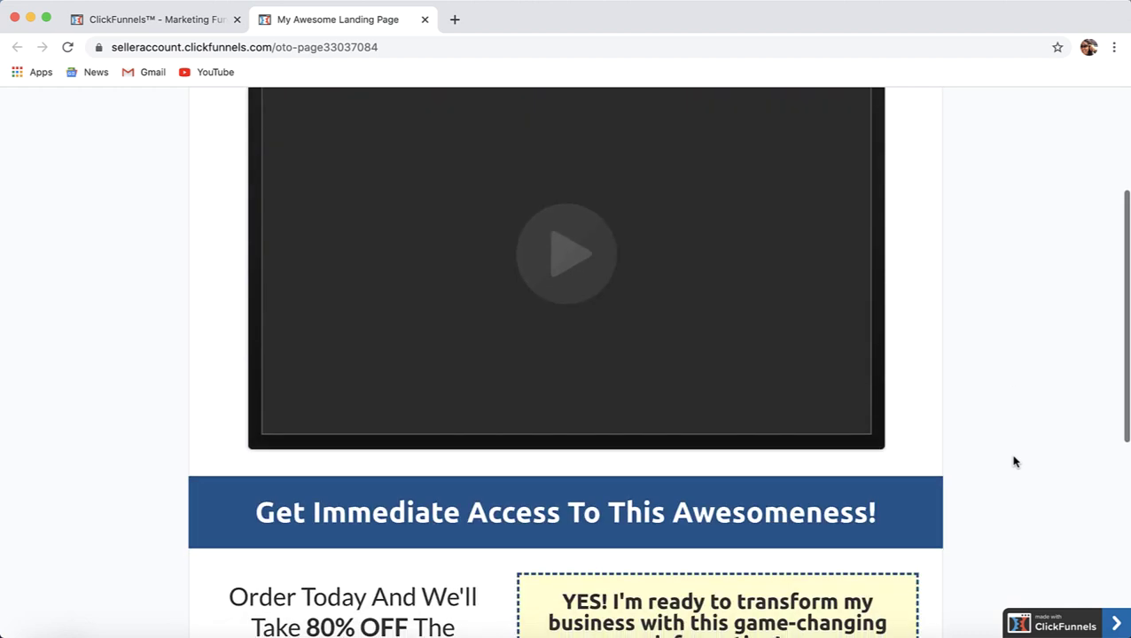
scroll(1016, 462, down, 4)
scroll(1015, 462, down, 2)
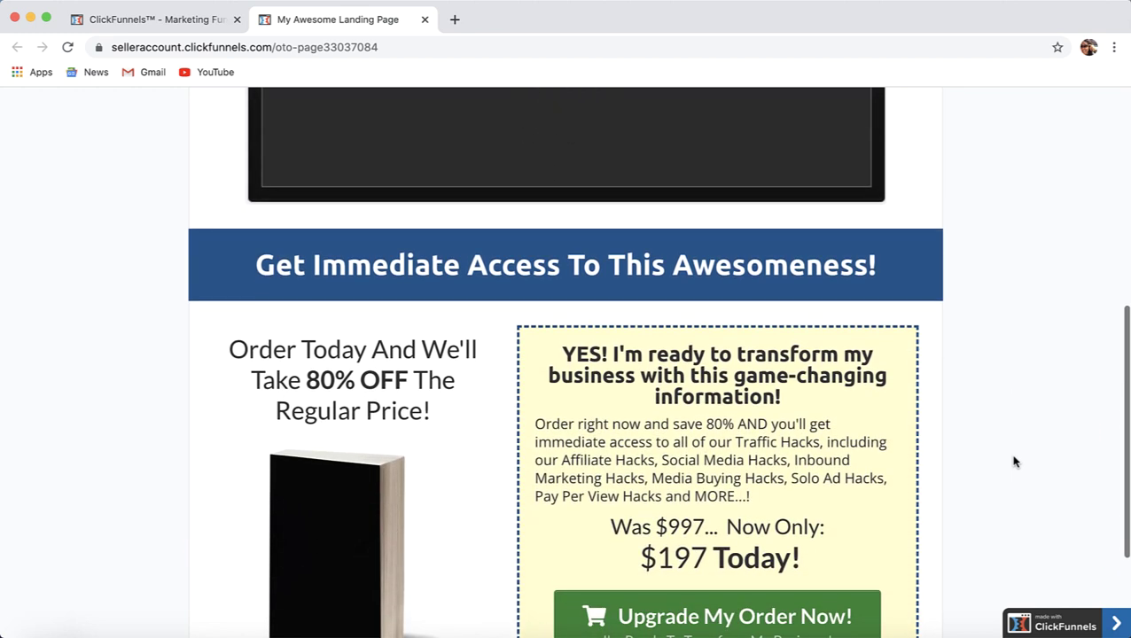
scroll(1016, 462, down, 2)
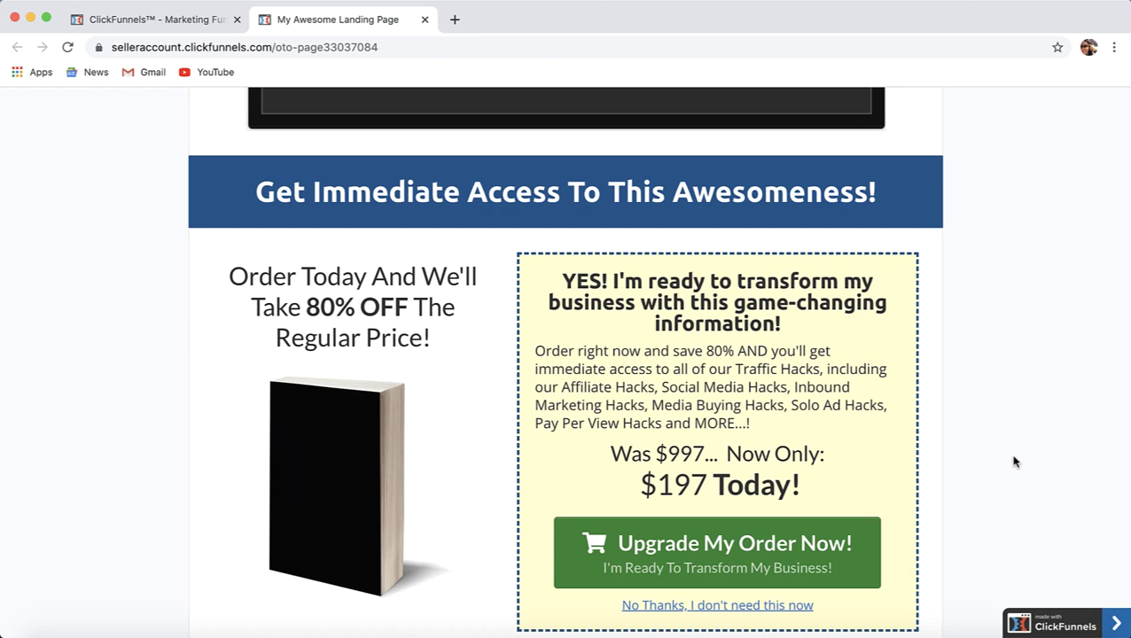
scroll(1015, 462, up, 6)
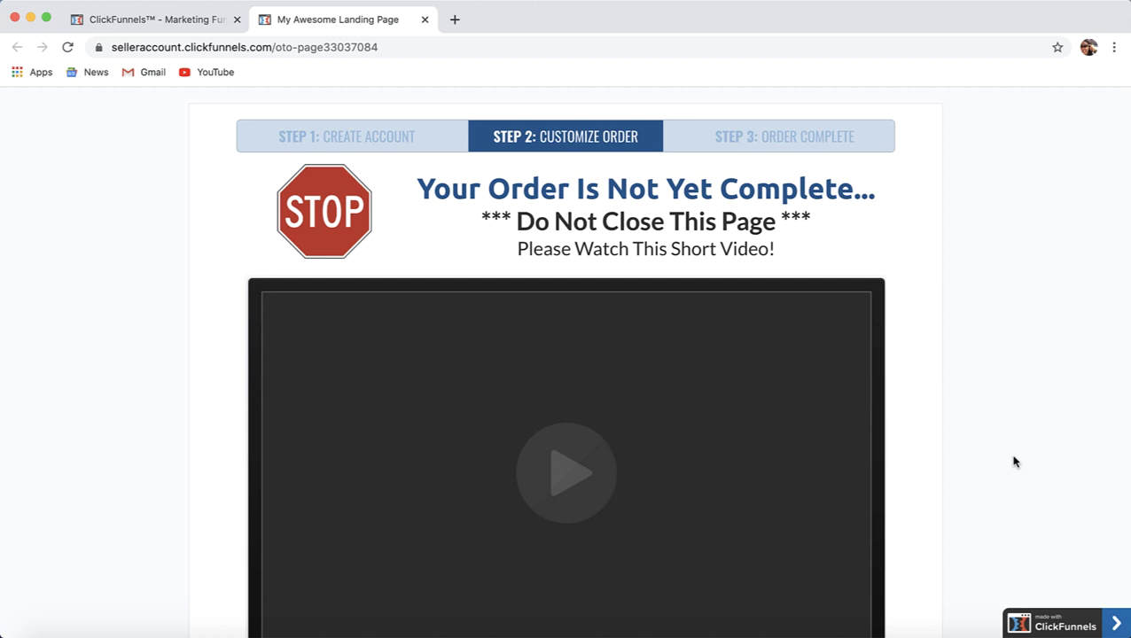
scroll(1015, 461, down, 3)
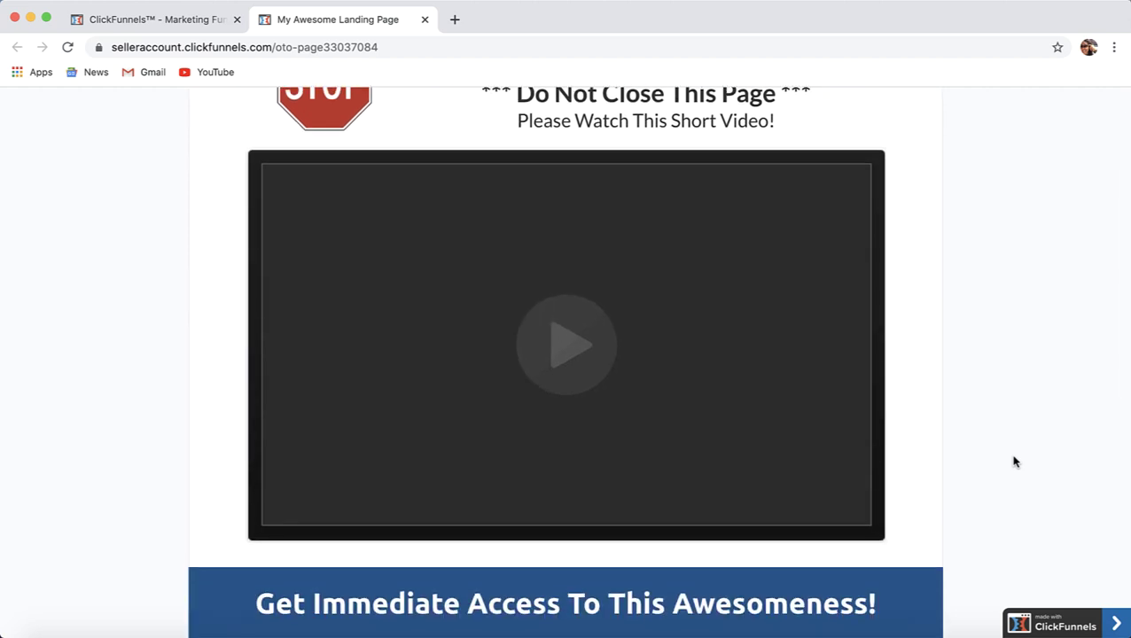
scroll(1016, 461, up, 5)
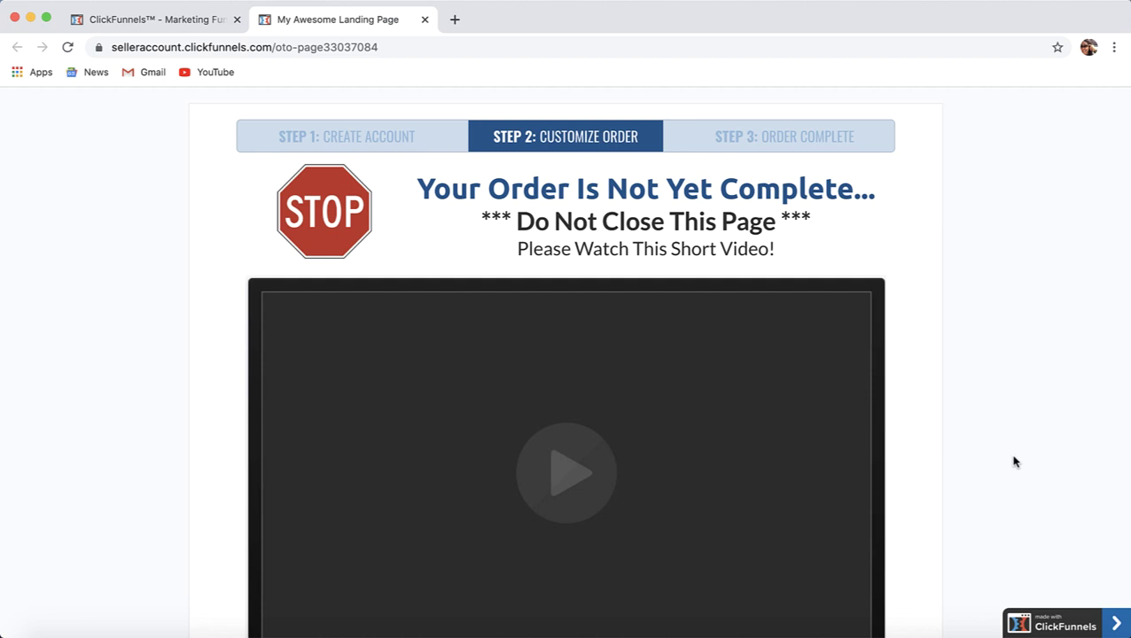
scroll(1015, 461, down, 1)
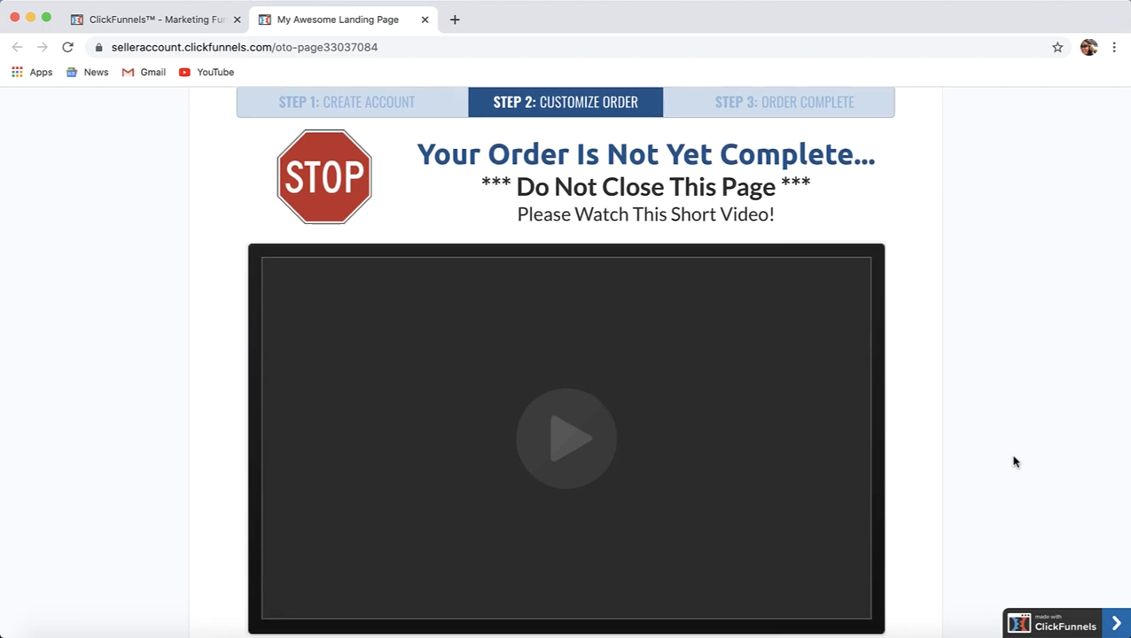
Step: Read through the OTO page from the "Your Order Is Not Yet Complete" warning and video down to the upgrade offer and footer
scroll(1015, 461, down, 1)
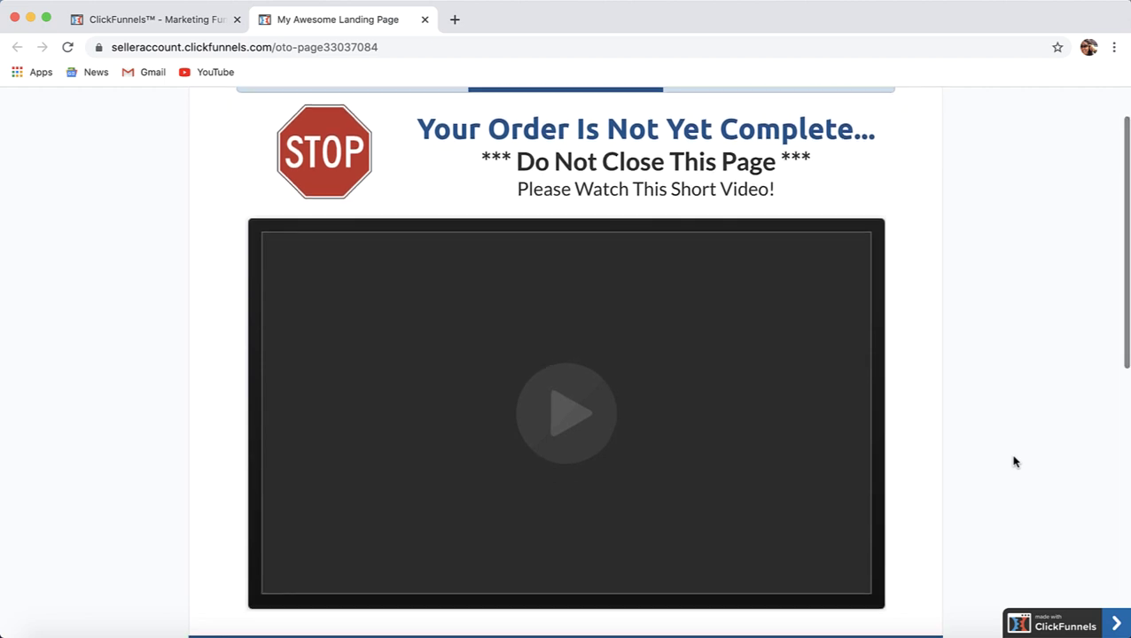
scroll(1015, 461, down, 1)
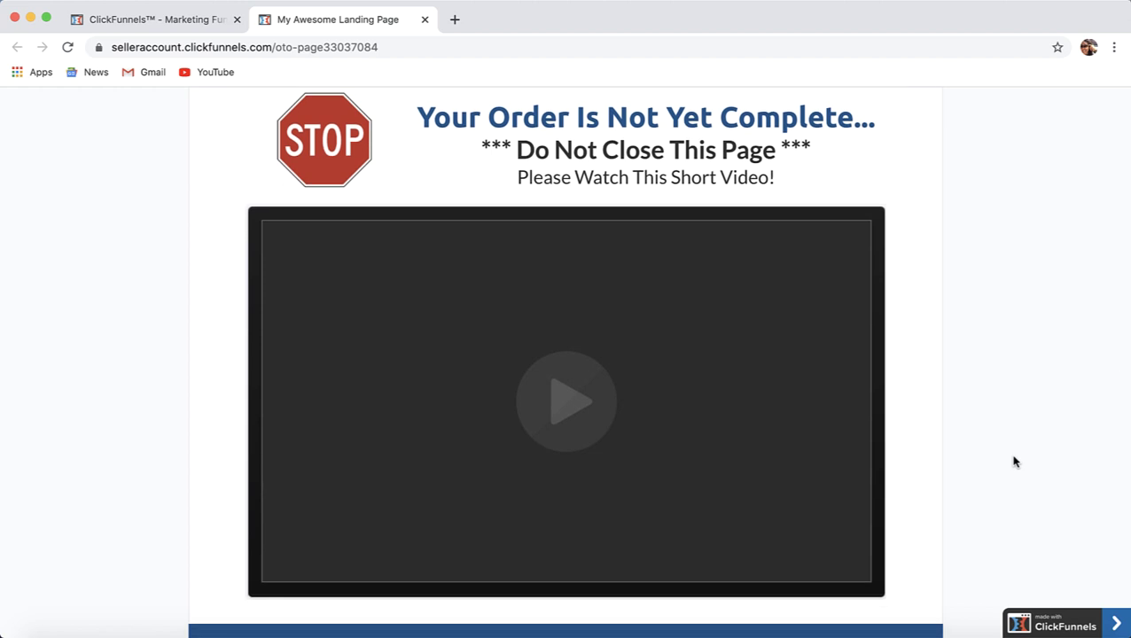
scroll(1015, 461, down, 2)
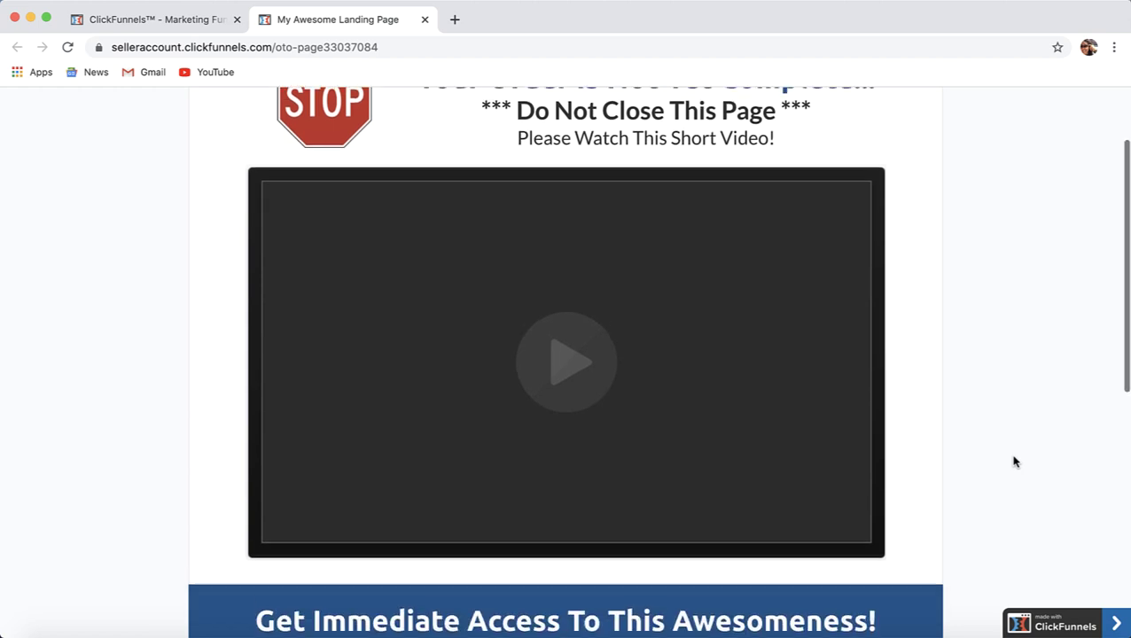
scroll(1016, 461, down, 4)
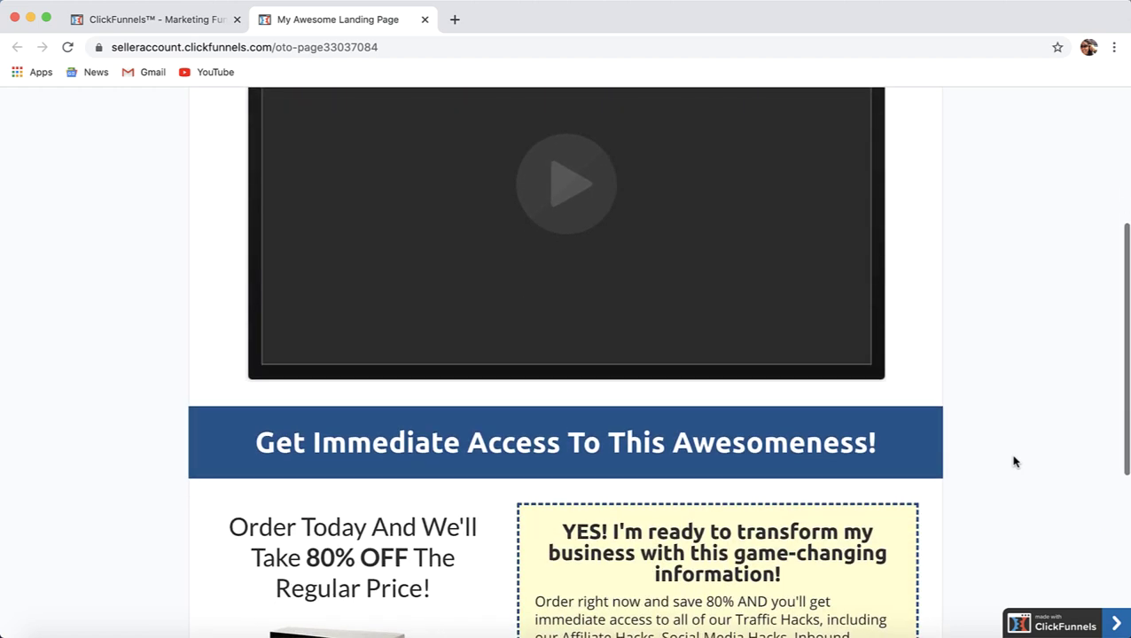
scroll(1015, 461, down, 1)
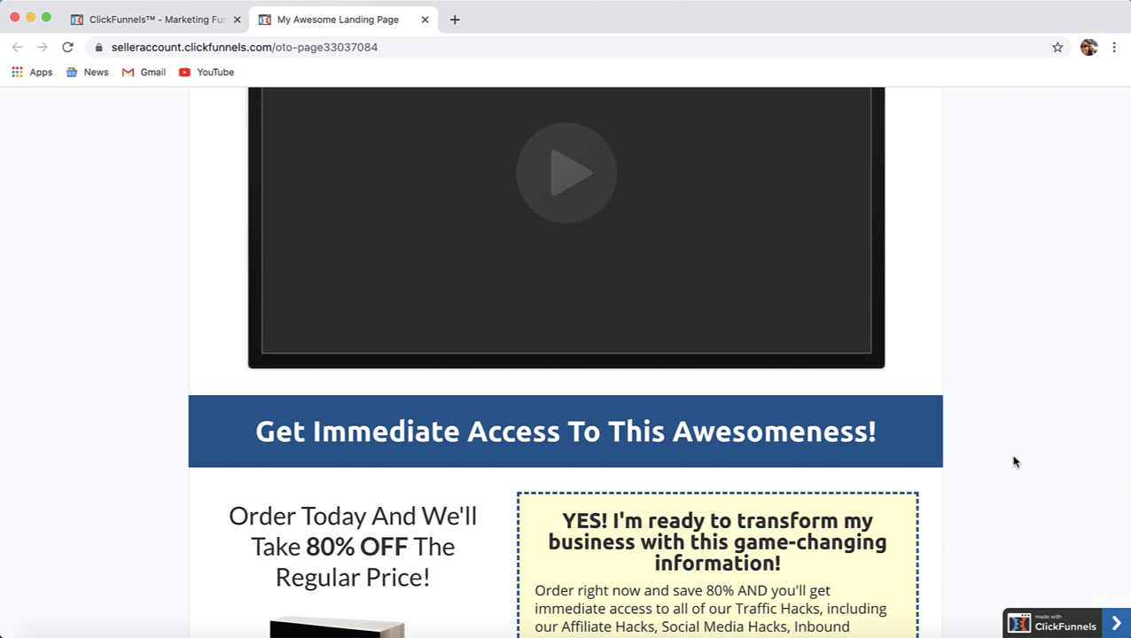
scroll(1015, 461, up, 5)
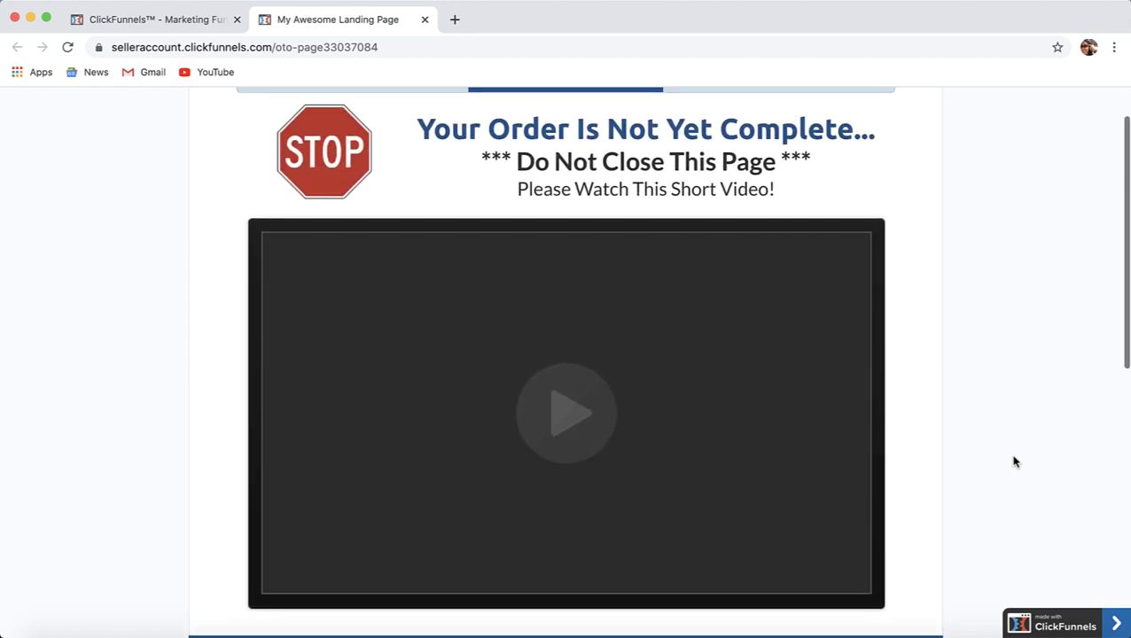
scroll(1016, 461, down, 1)
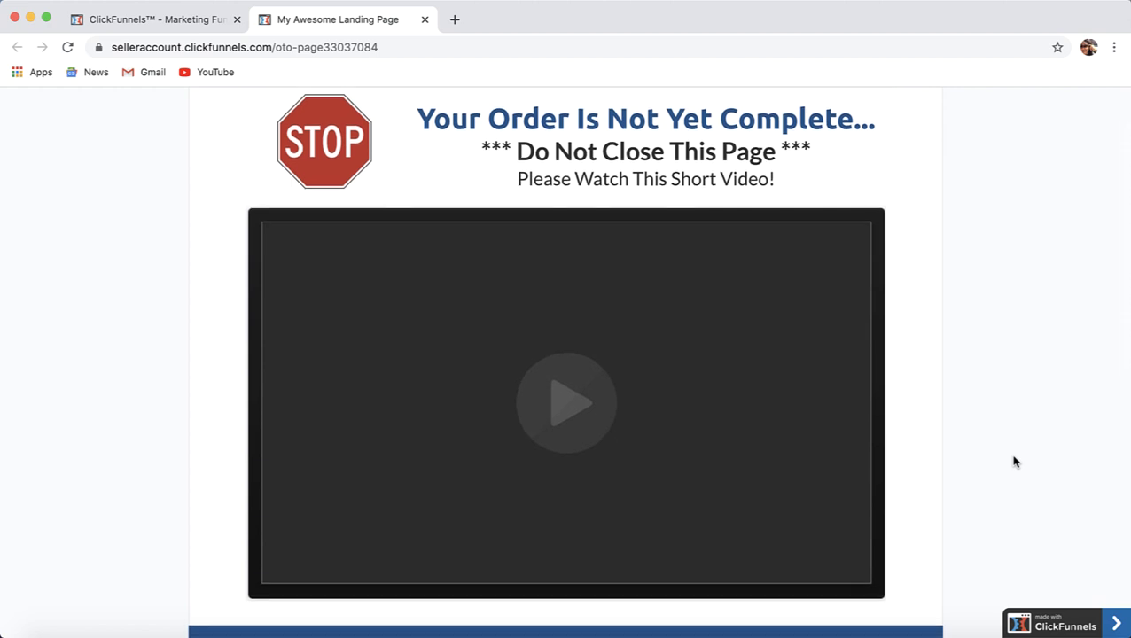
scroll(1015, 461, down, 2)
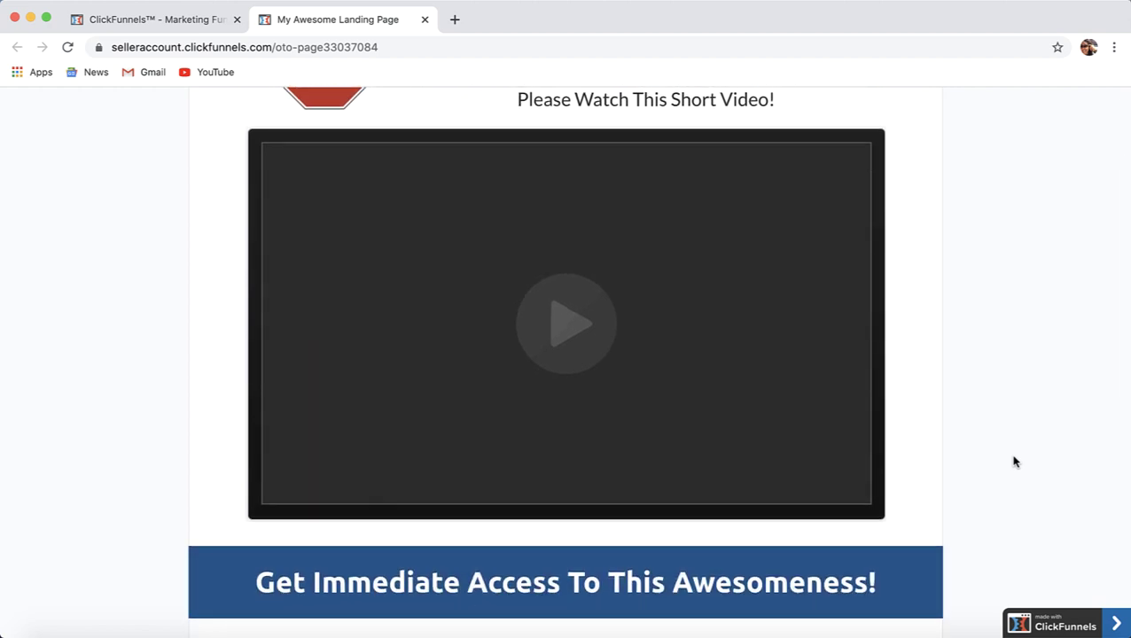
scroll(1016, 461, down, 9)
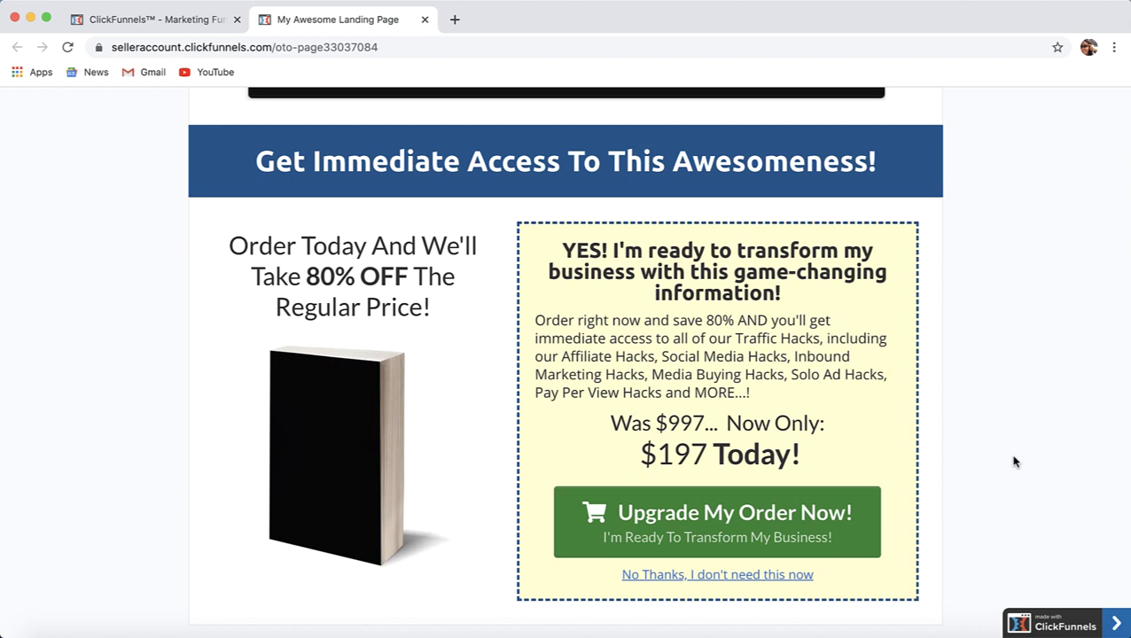
scroll(1015, 461, down, 2)
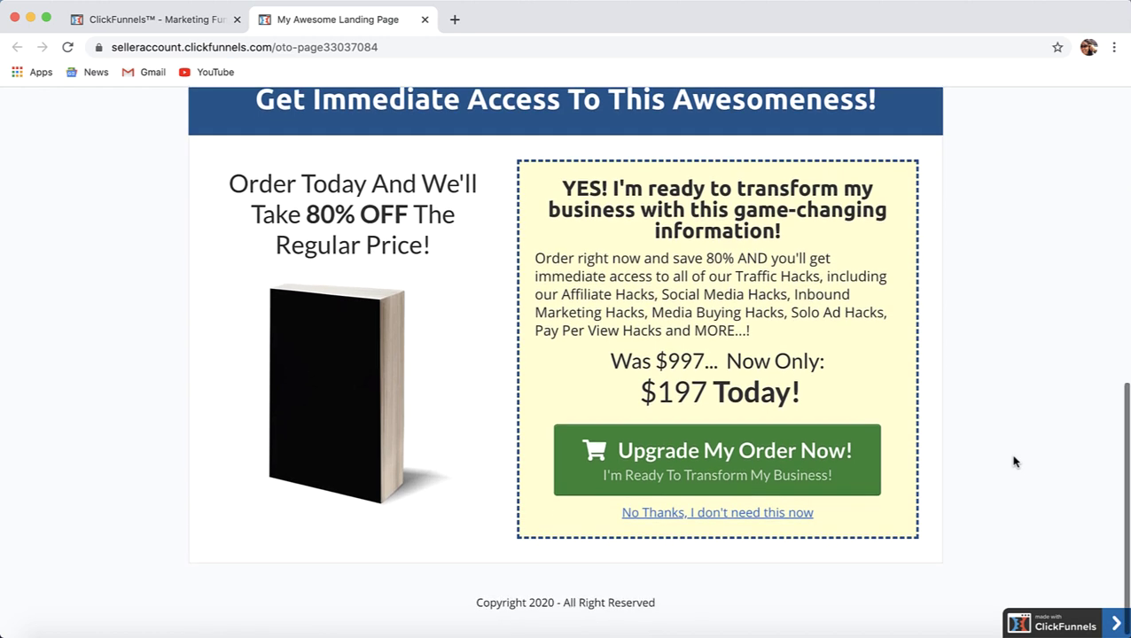
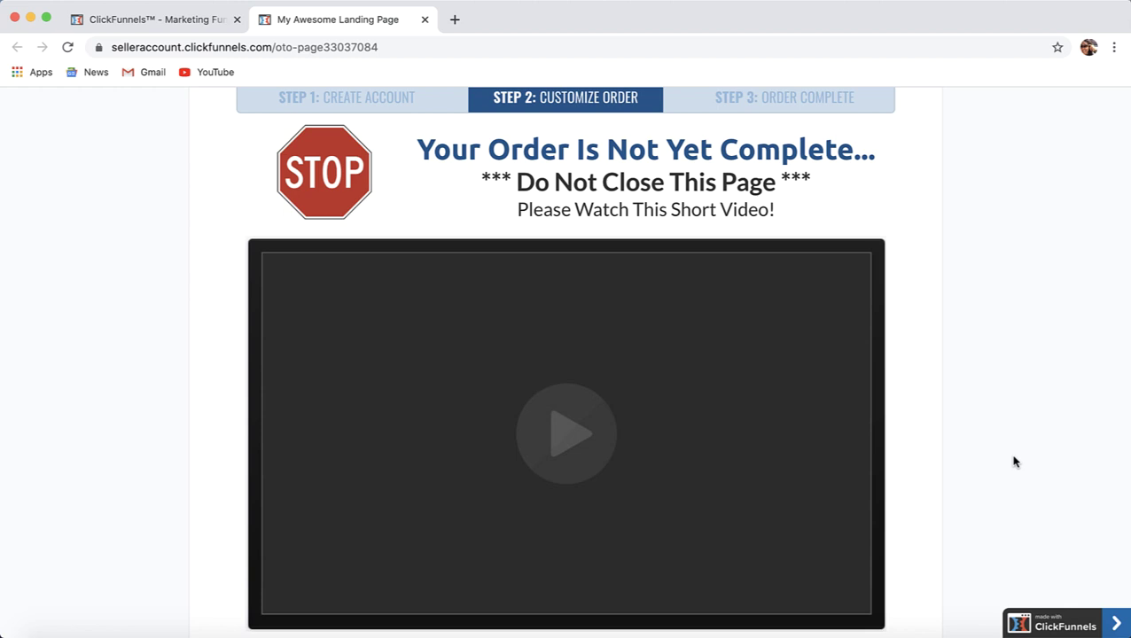
Step: Go over the OTO page again, examining the "Get Immediate Access To This Awesomeness!" offer box, its upgrade option and its decline link
scroll(1015, 462, down, 4)
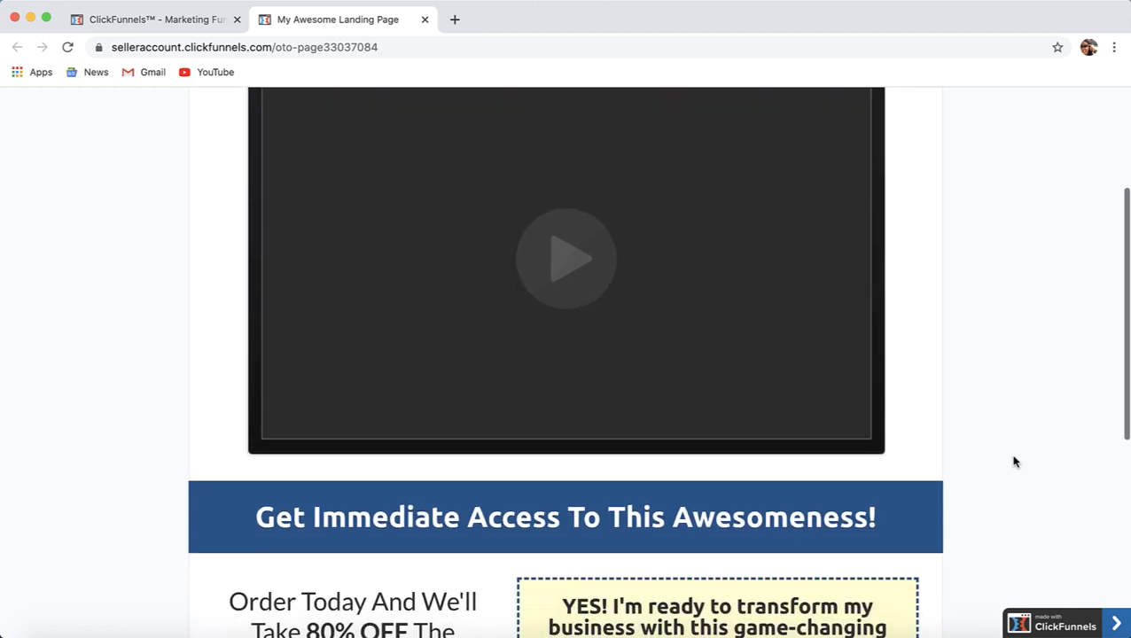
scroll(1015, 462, down, 1)
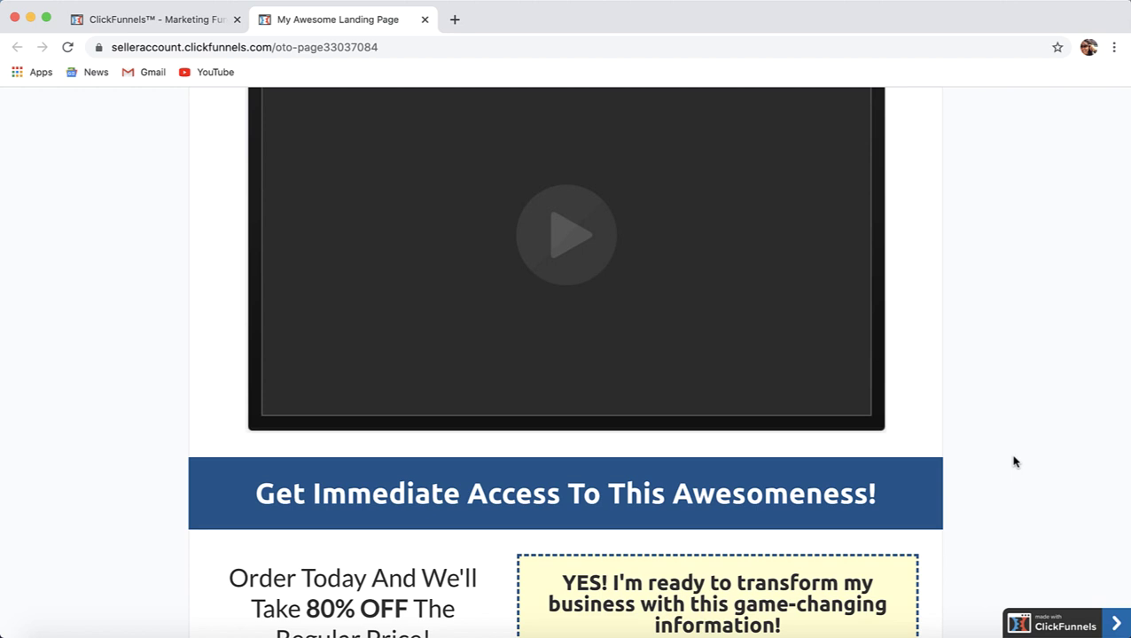
scroll(1016, 462, down, 6)
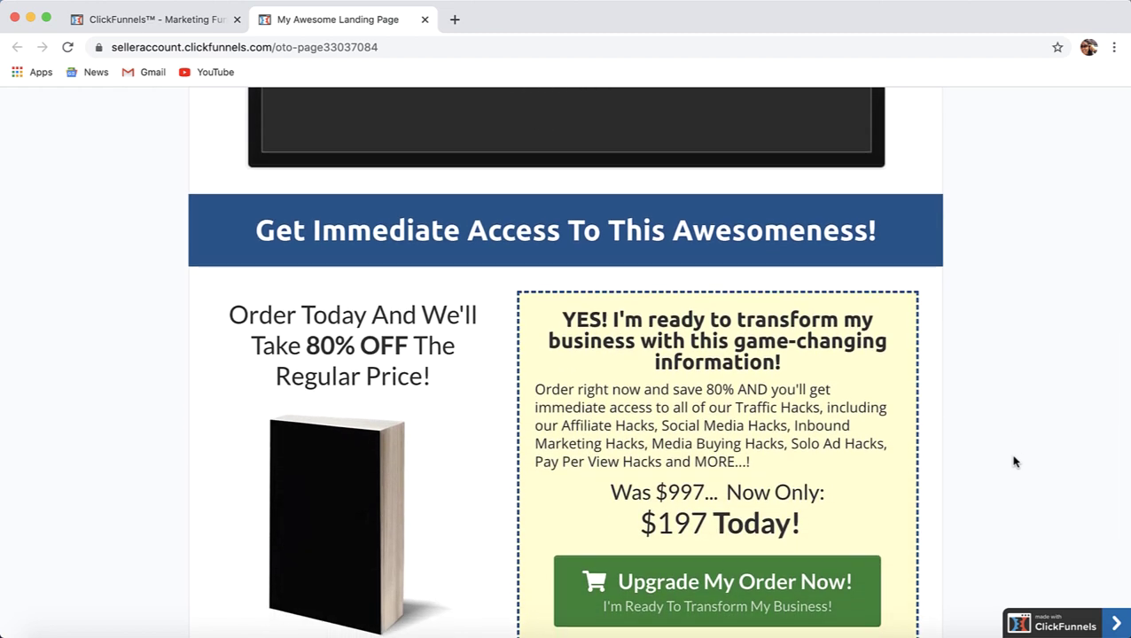
scroll(1015, 462, down, 1)
scroll(1016, 462, down, 1)
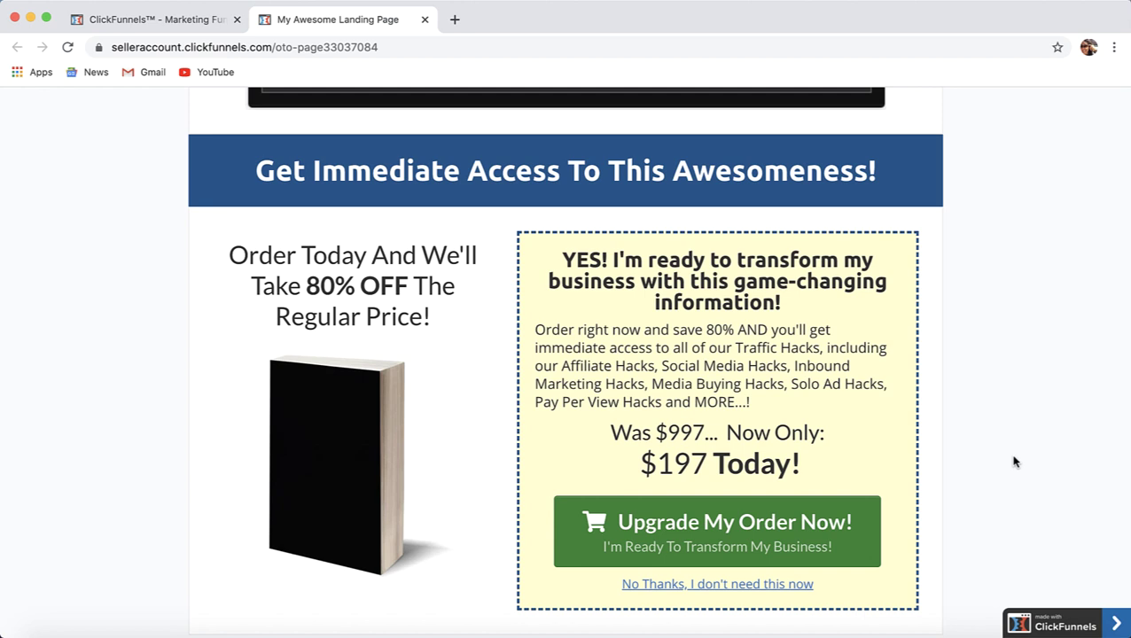
scroll(1015, 462, down, 2)
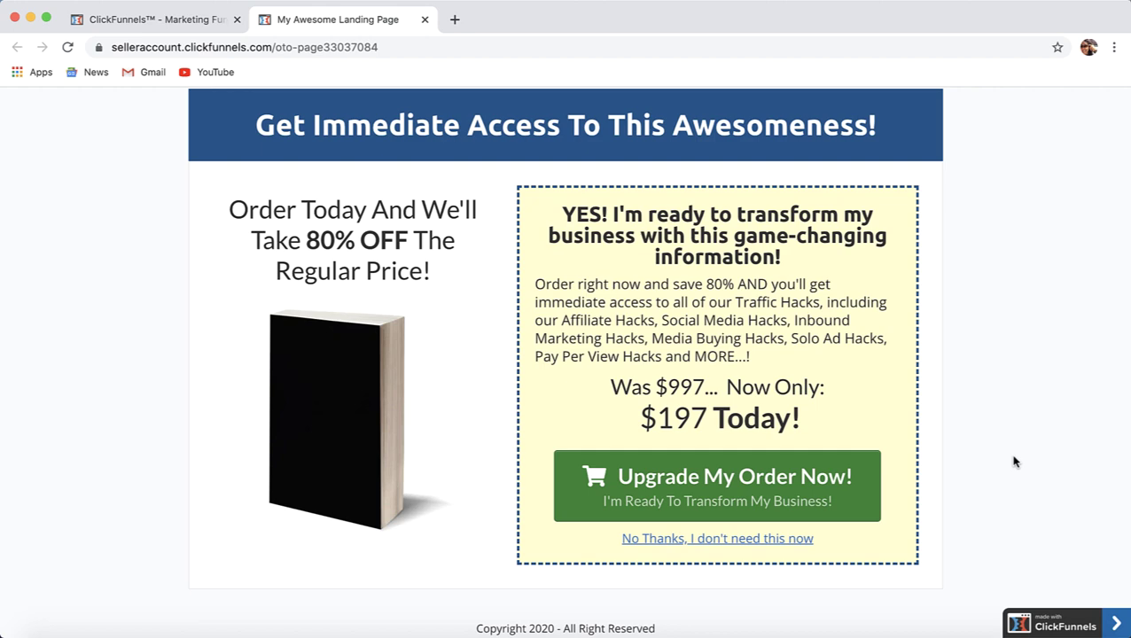
scroll(1015, 461, down, 1)
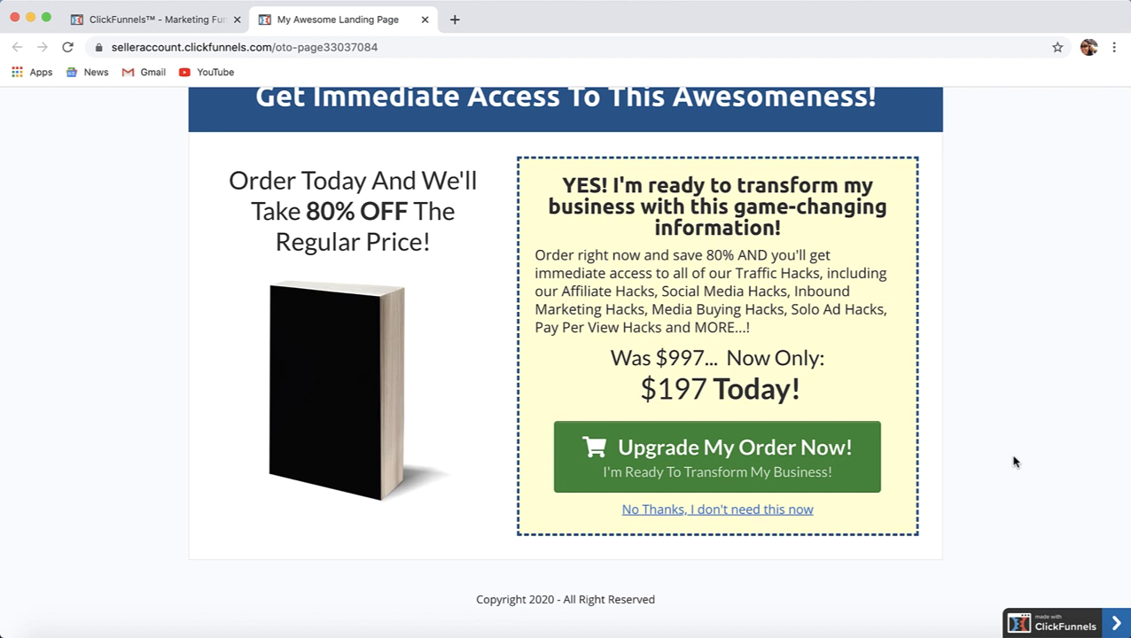
scroll(1016, 462, up, 1)
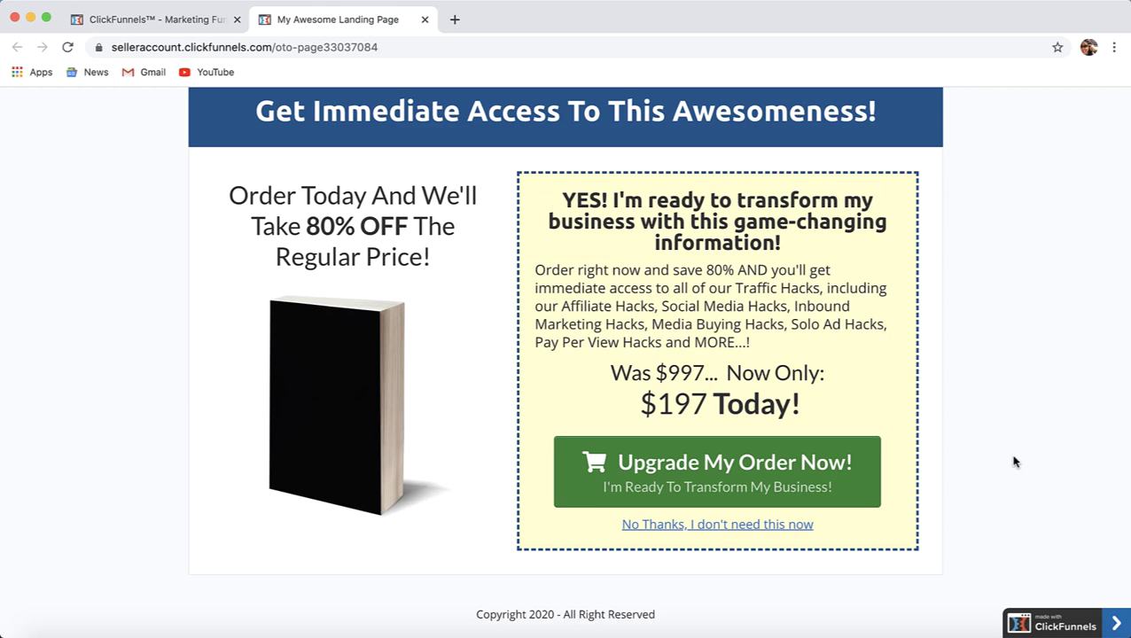
scroll(1016, 462, up, 10)
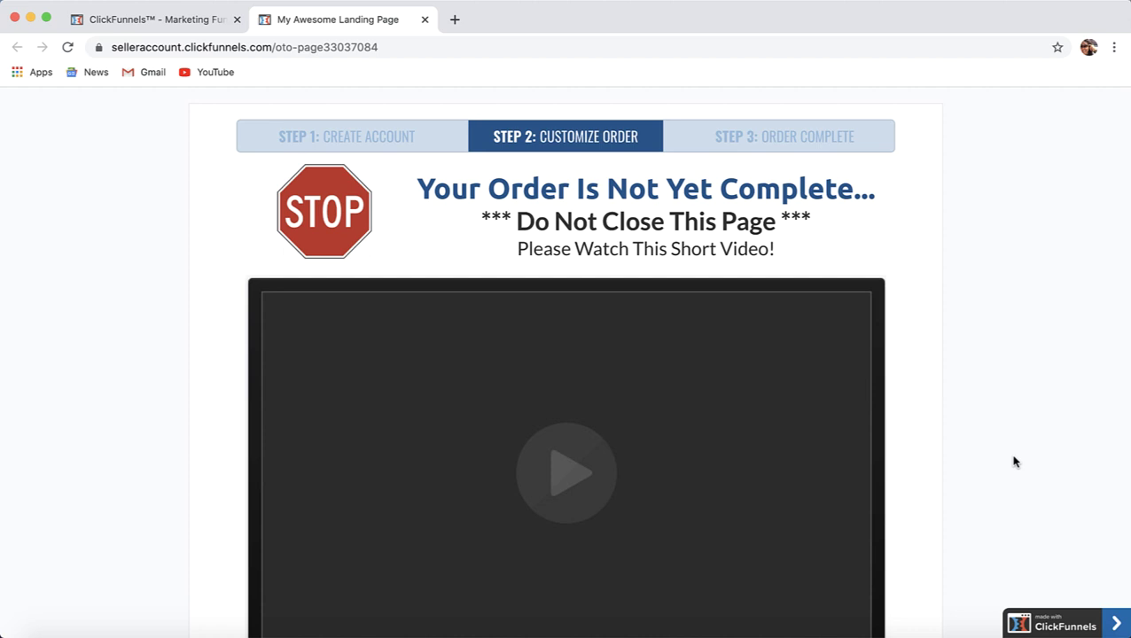
scroll(1015, 461, down, 6)
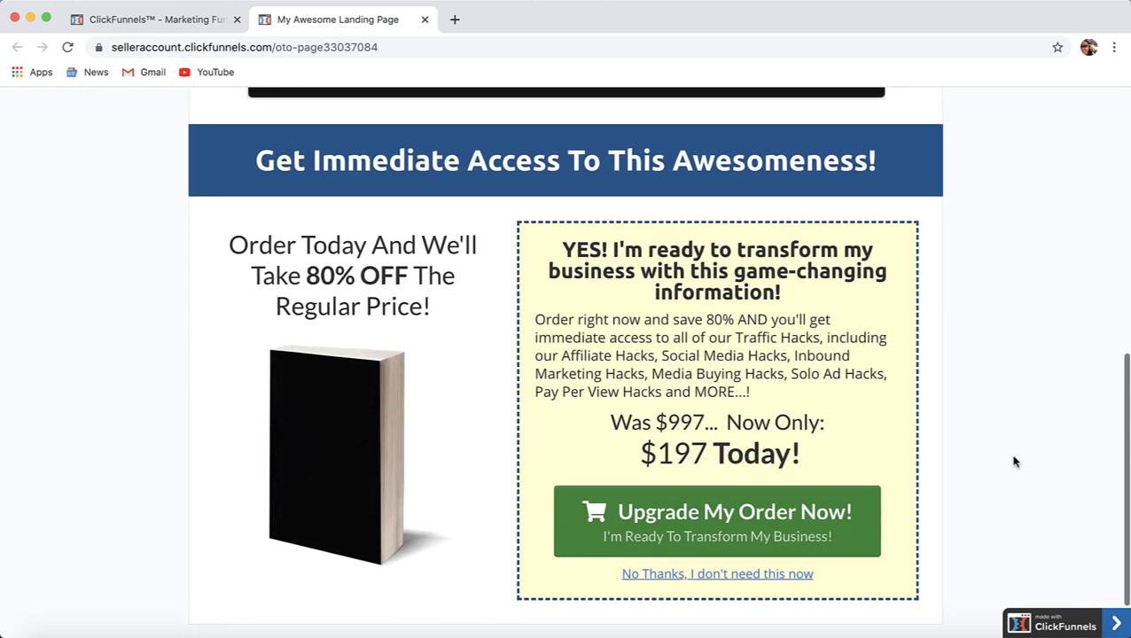
scroll(1015, 461, down, 1)
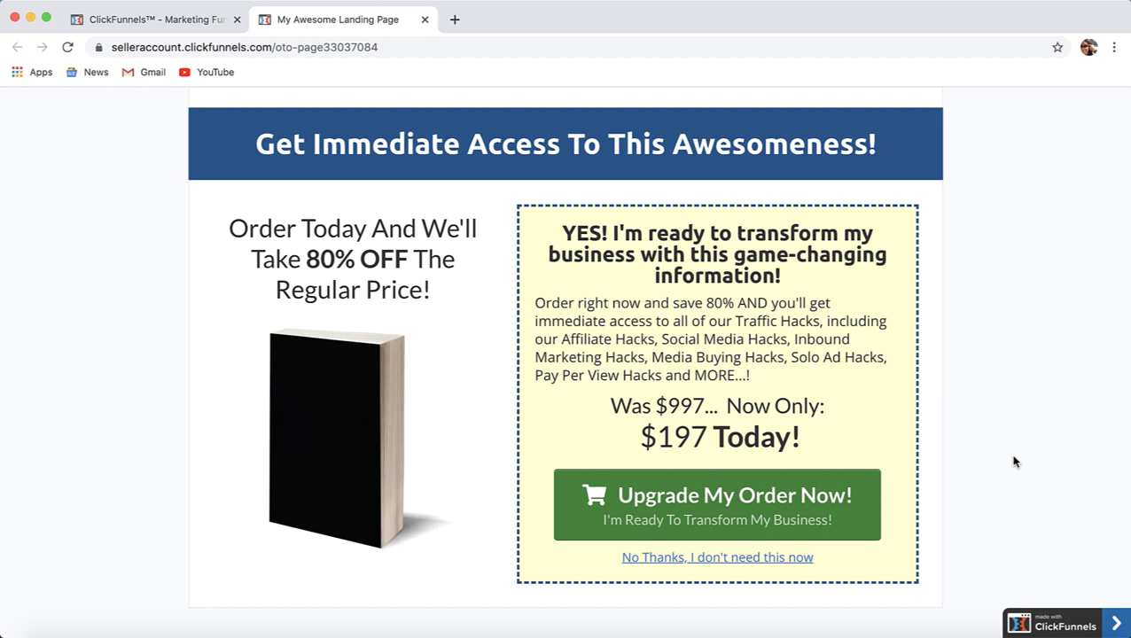
scroll(1015, 461, down, 2)
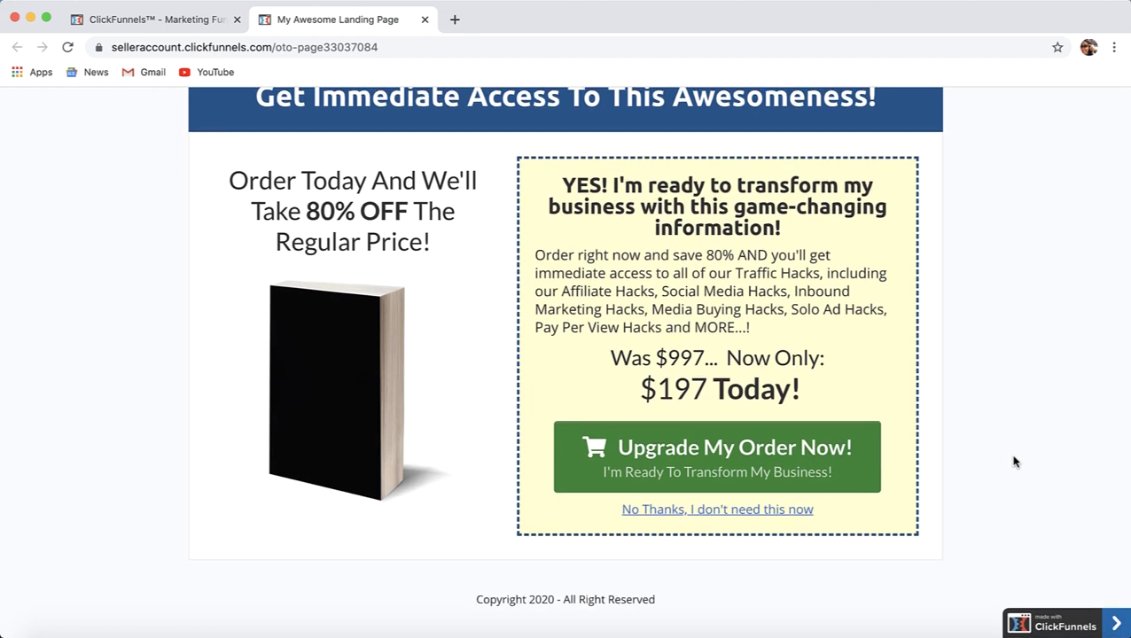
Step: Close the OTO page preview and open the Free Book Page funnel step in the page editor
key(super+r)
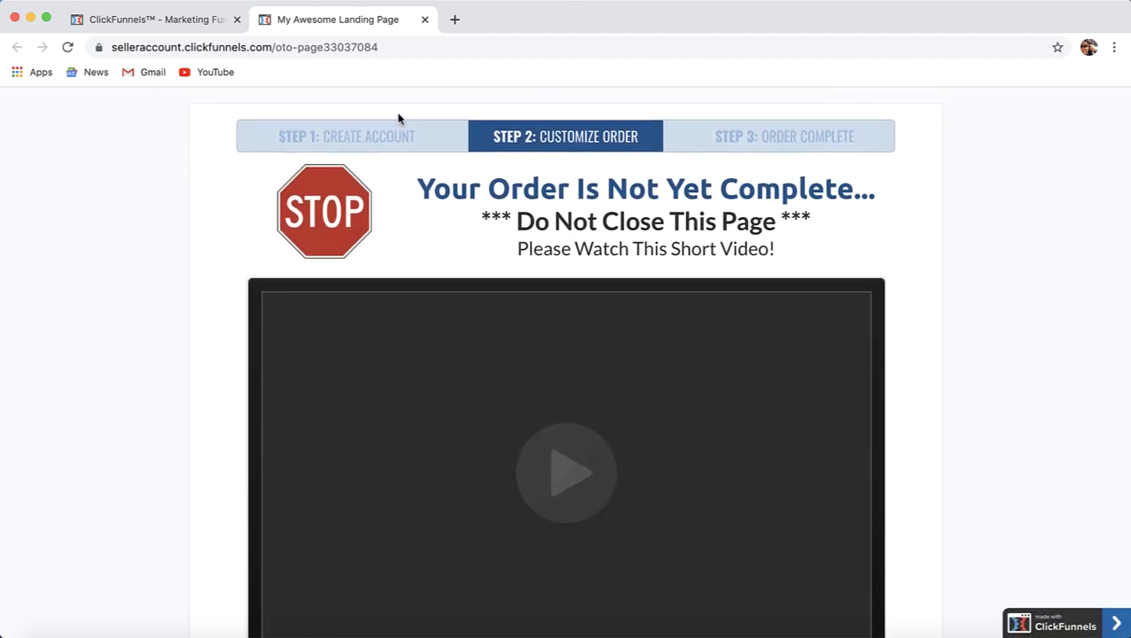
click(425, 20)
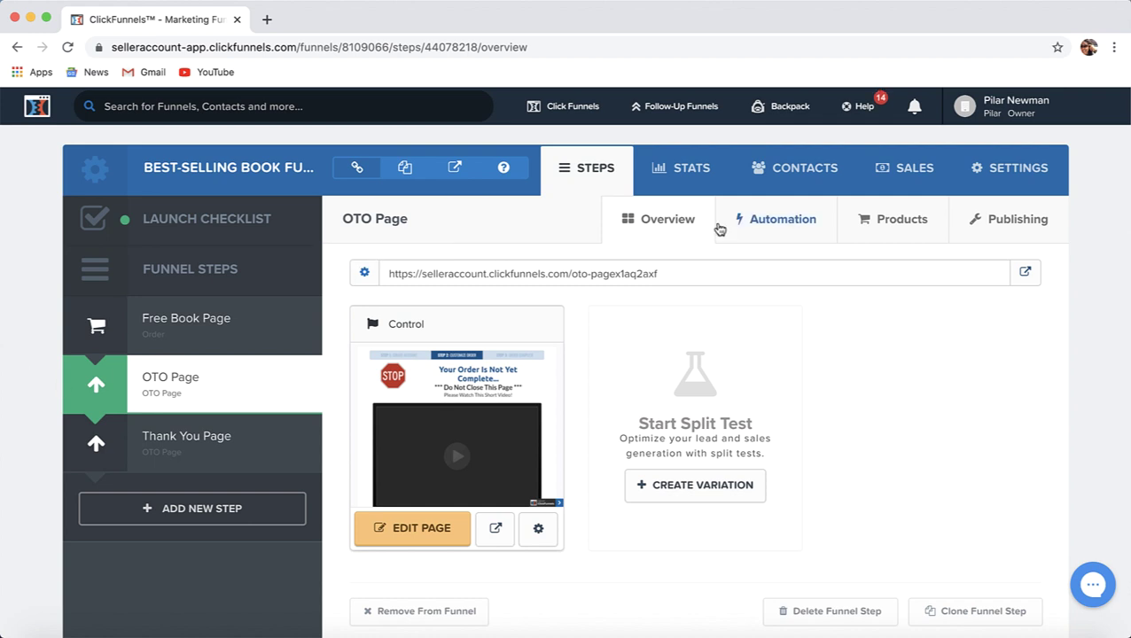
mouse_move(181, 372)
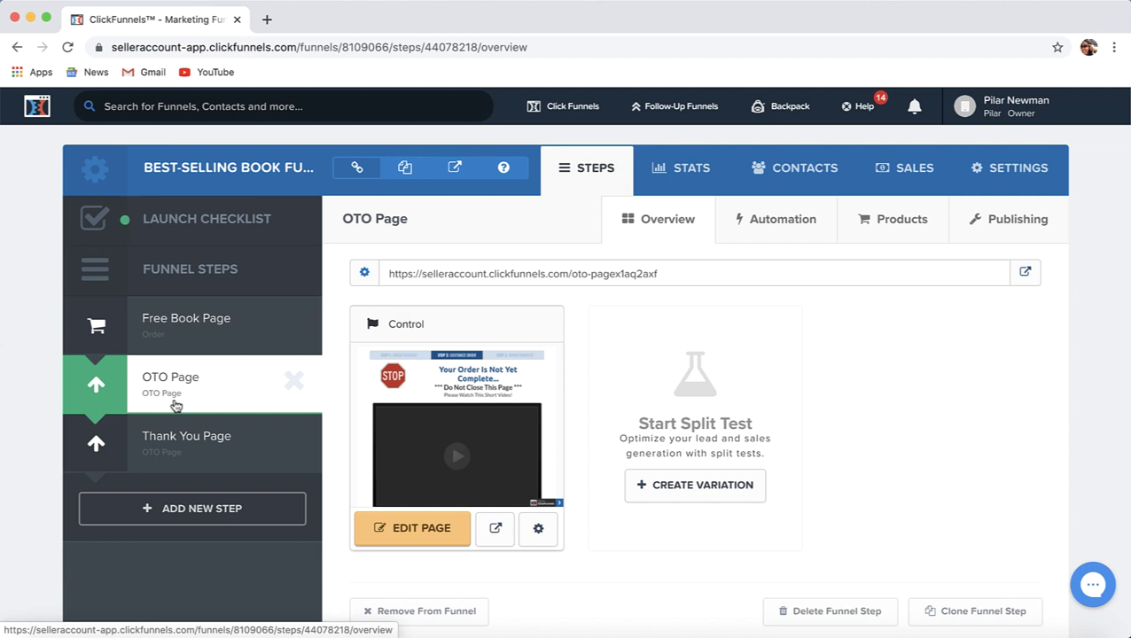
click(178, 335)
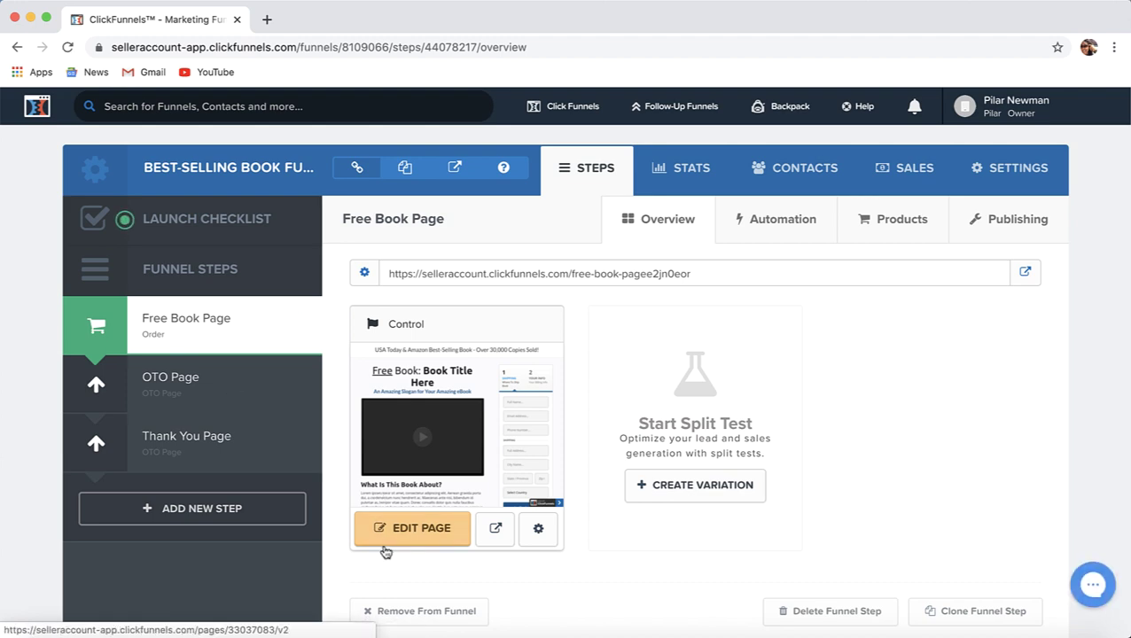
click(420, 535)
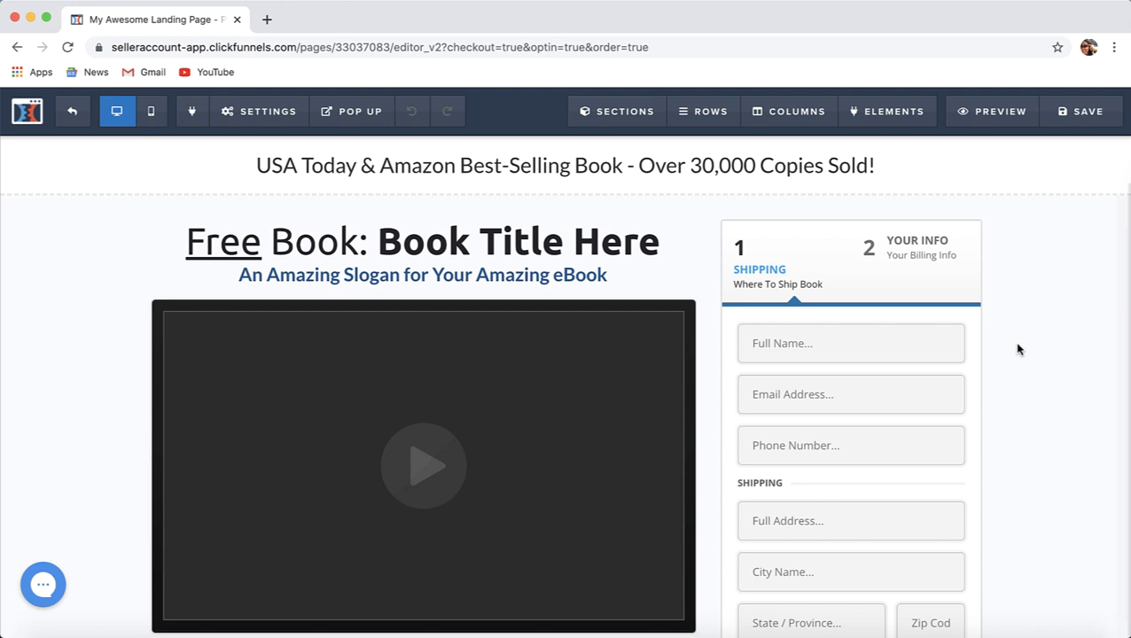
Step: Replace "Book Title Here" in the headline with "My Awesome Book!", save the page, and dismiss the SEO meta data settings without edits
scroll(1018, 350, down, 1)
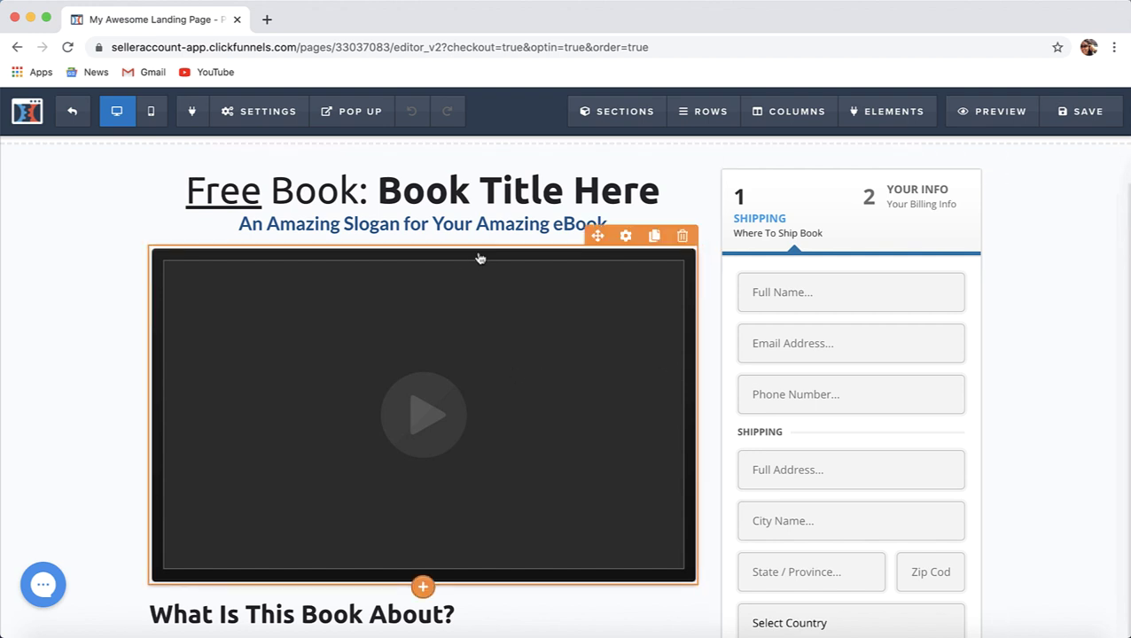
click(506, 201)
drag(663, 190, 381, 180)
text(My Ae)
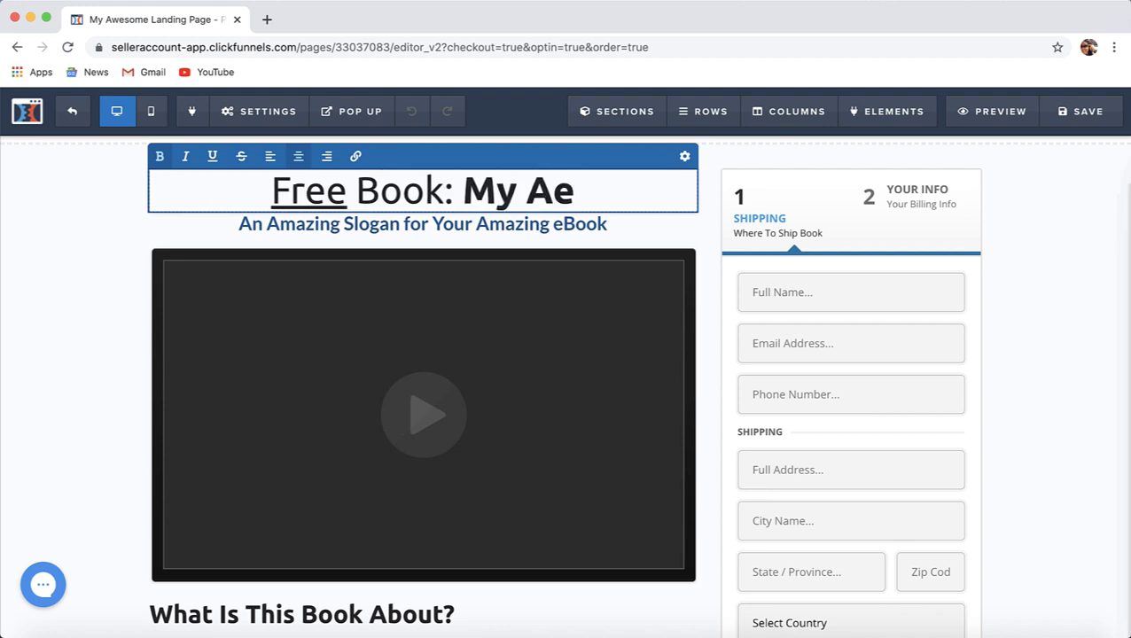
key(BackSpace)
text(wesome Book!)
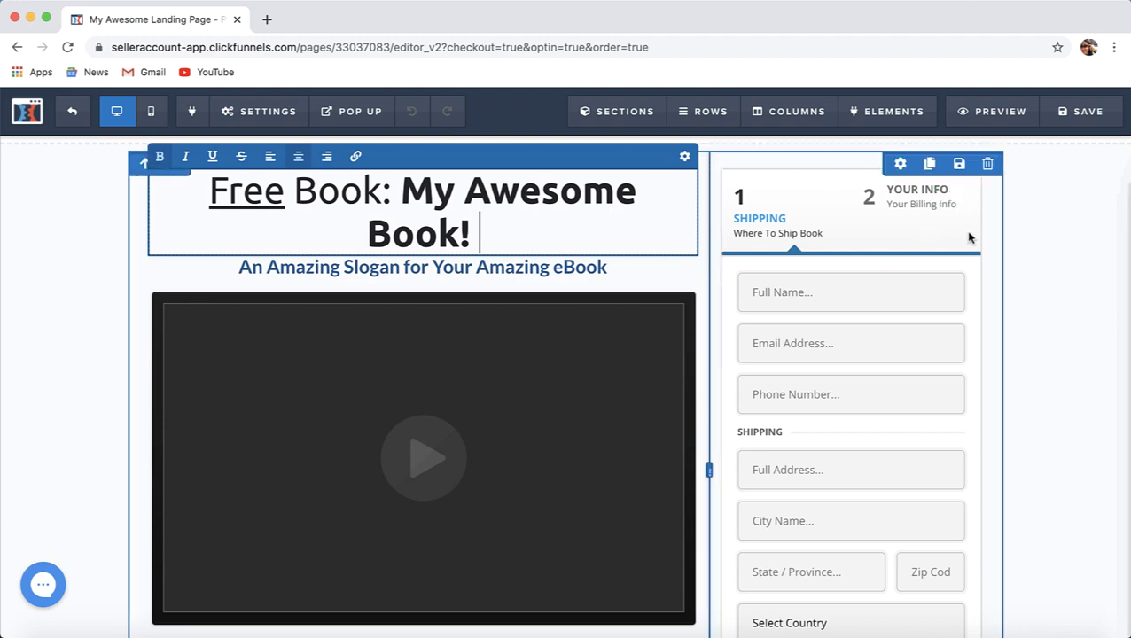
click(1061, 125)
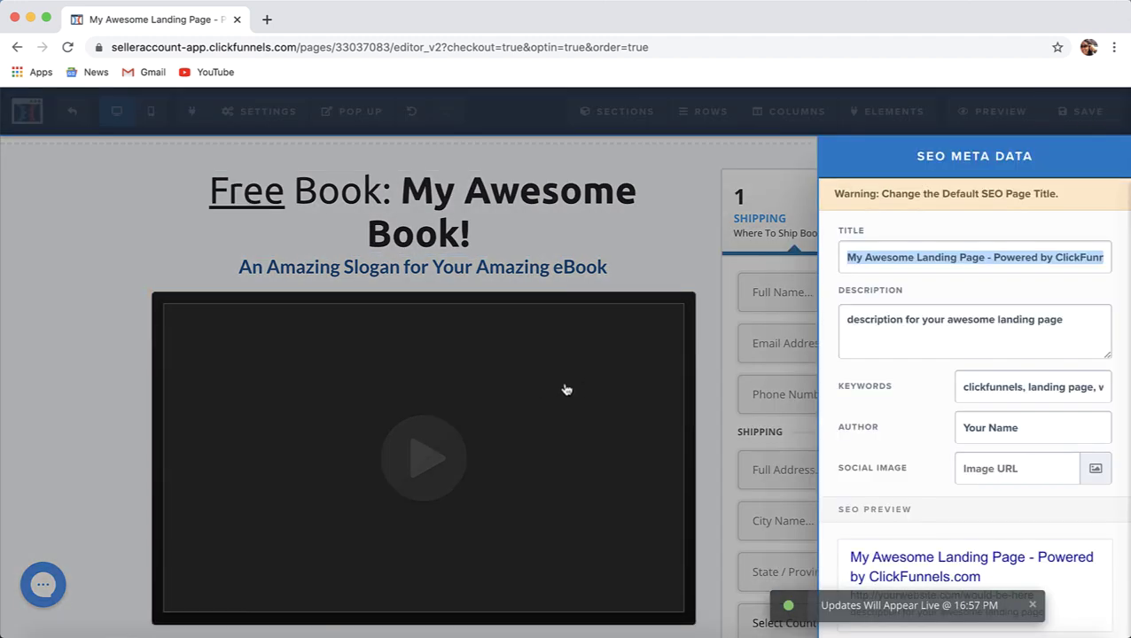
click(565, 390)
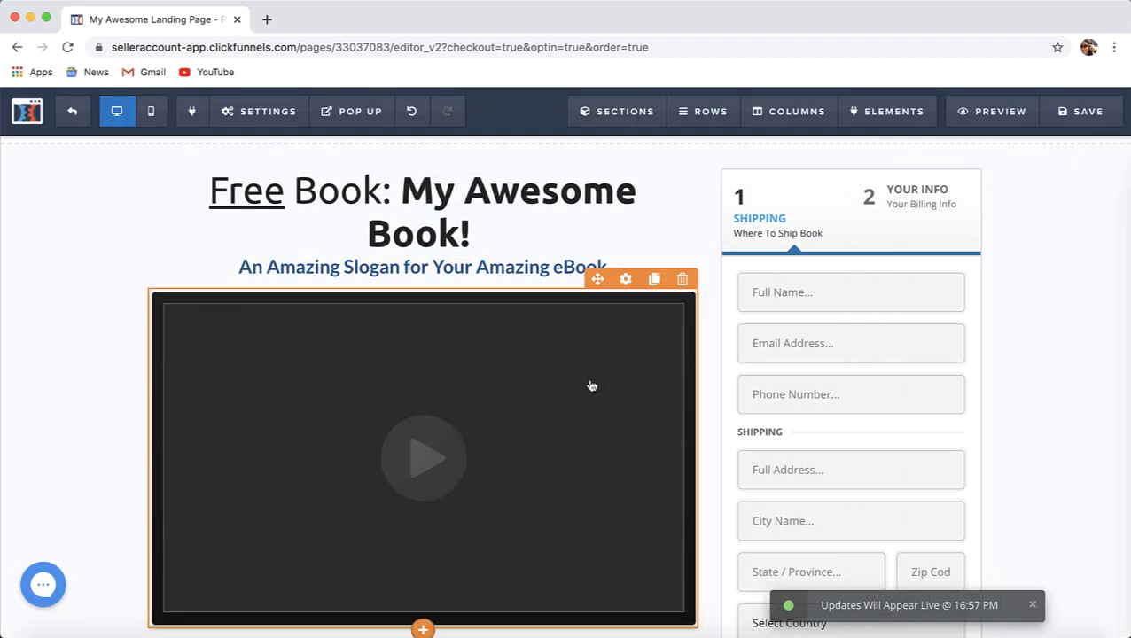
Step: Look at the image settings of the video placeholder beneath the headline, and close them without making changes
click(591, 386)
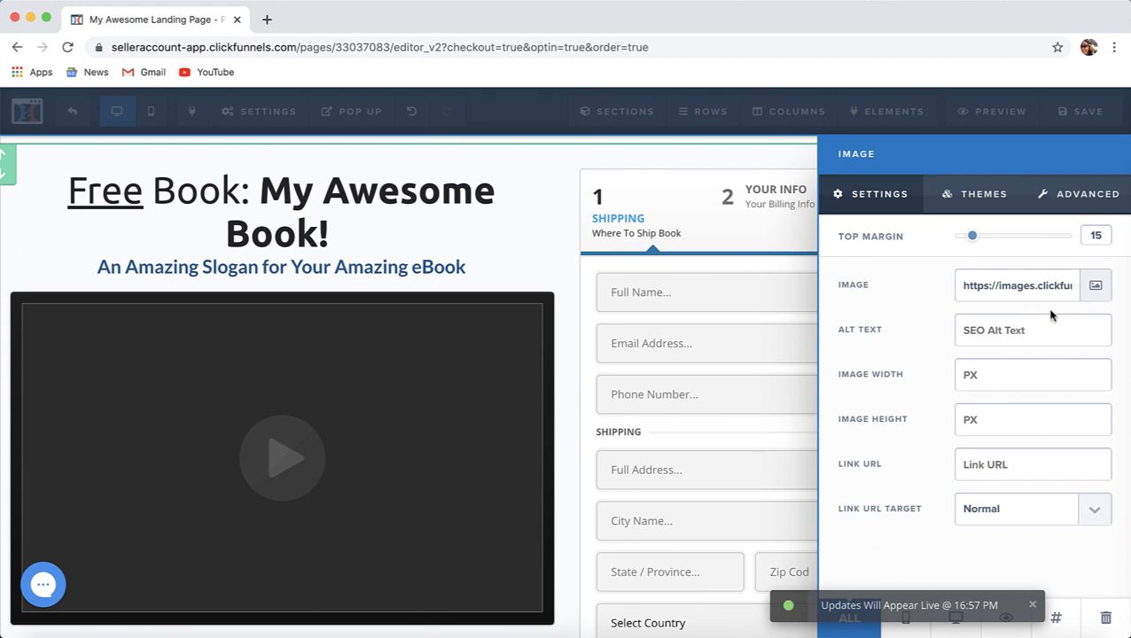
click(509, 388)
click(547, 390)
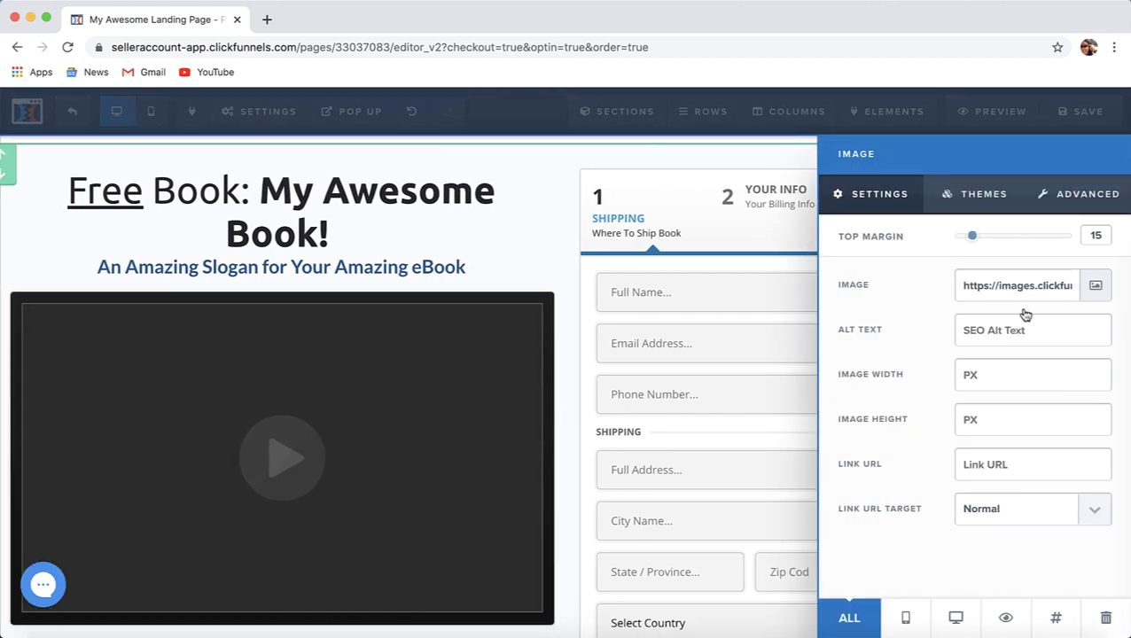
click(429, 407)
scroll(429, 407, down, 2)
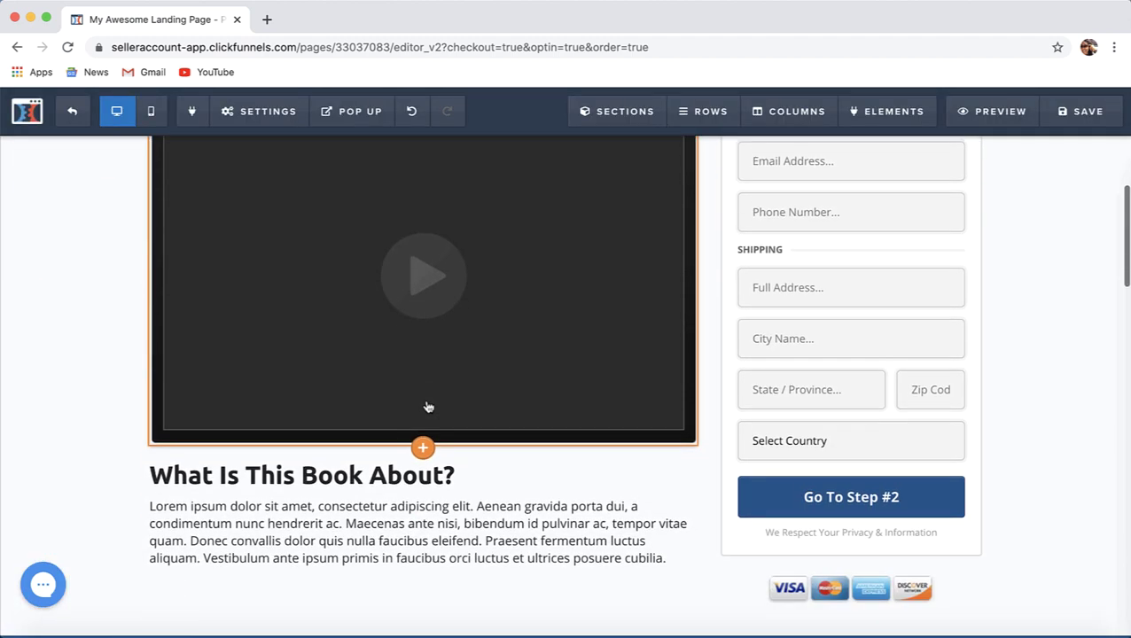
Step: Add a video element between the large video placeholder and the "What Is This Book About?" heading
click(423, 453)
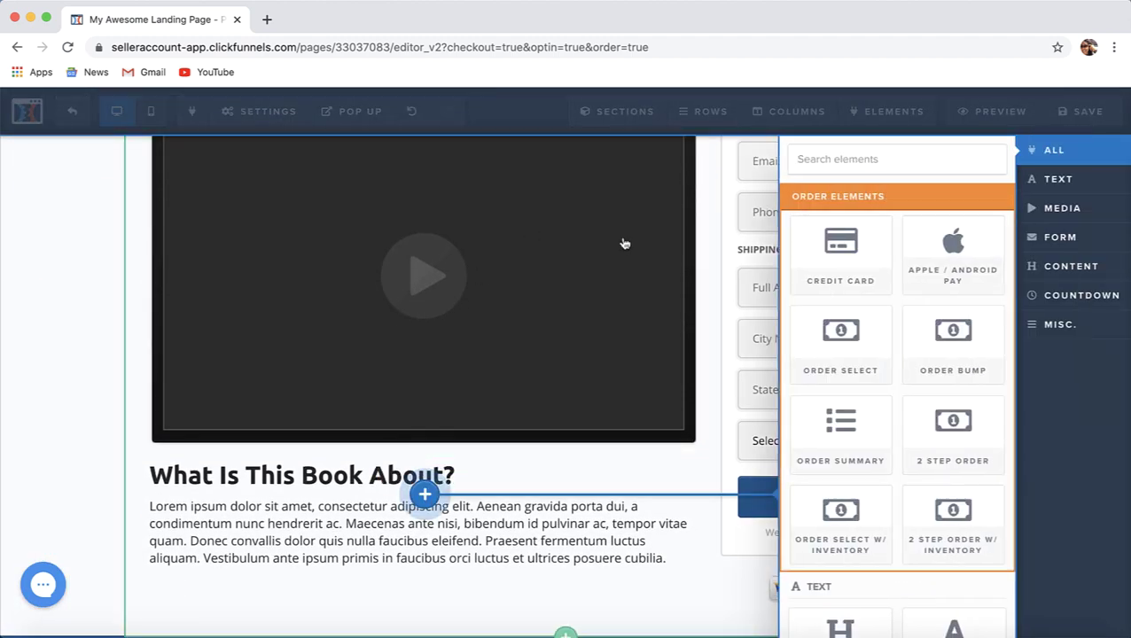
scroll(856, 432, down, 3)
scroll(857, 430, down, 3)
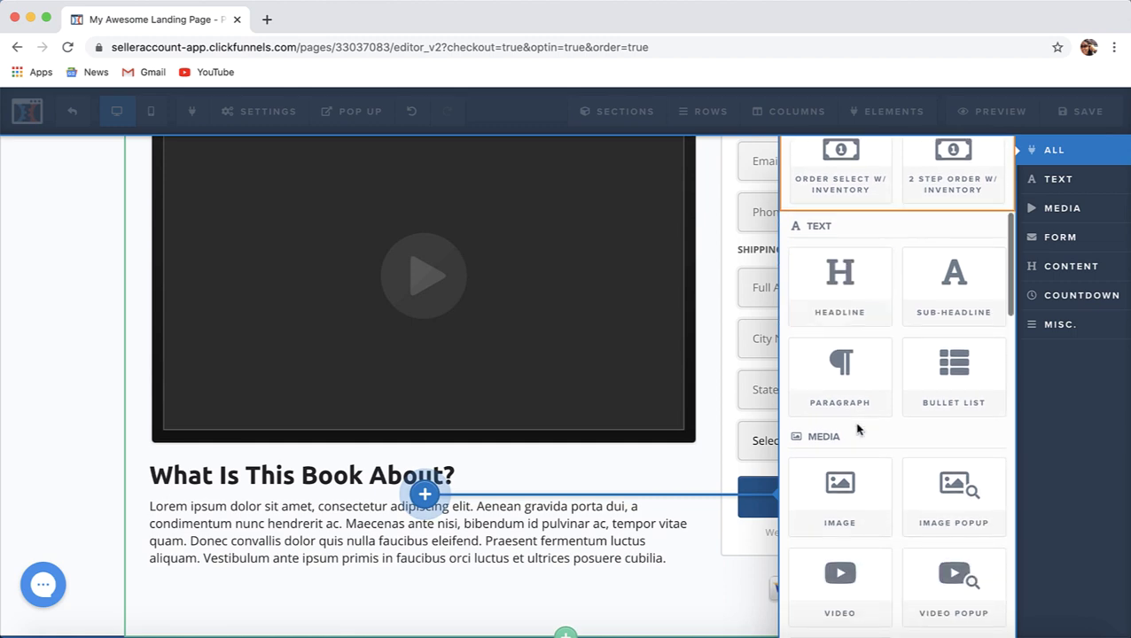
click(833, 432)
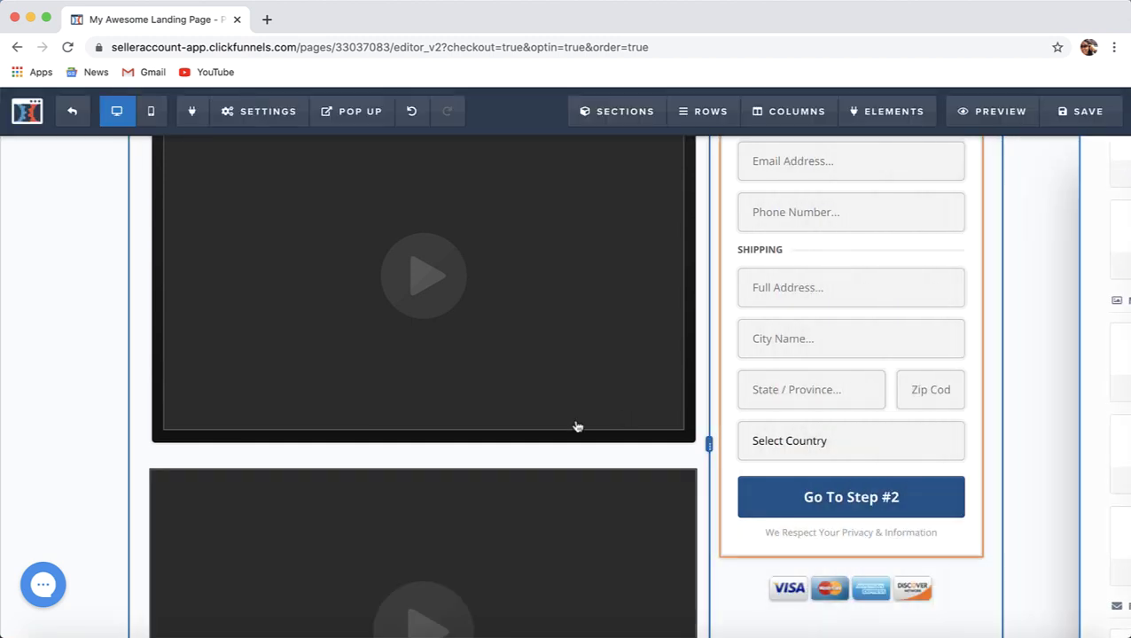
scroll(530, 346, up, 4)
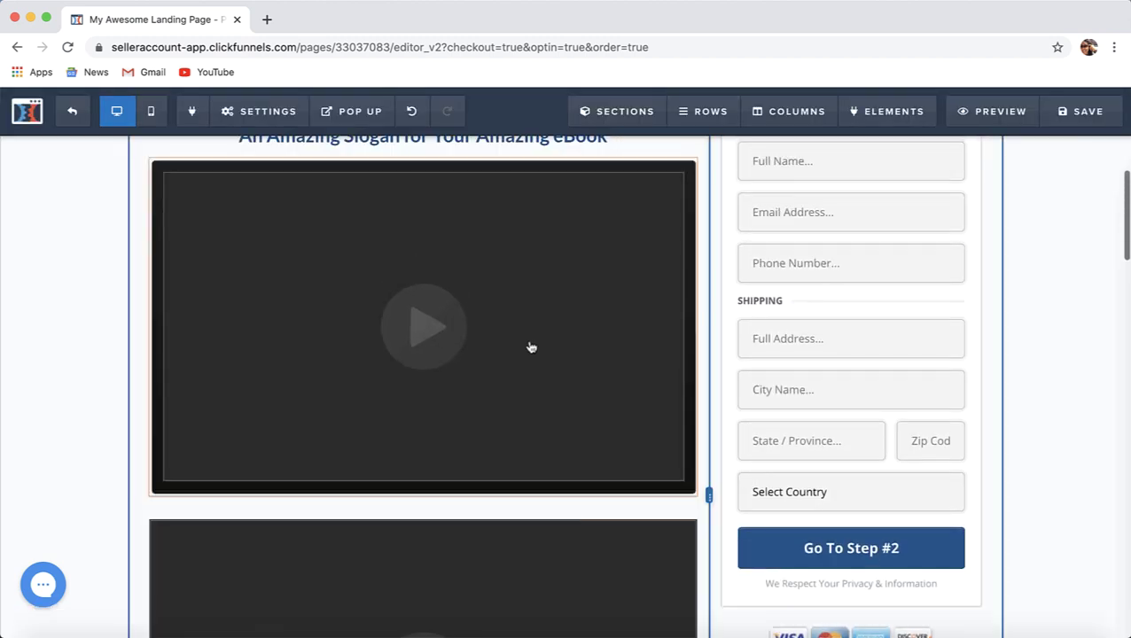
scroll(545, 364, down, 4)
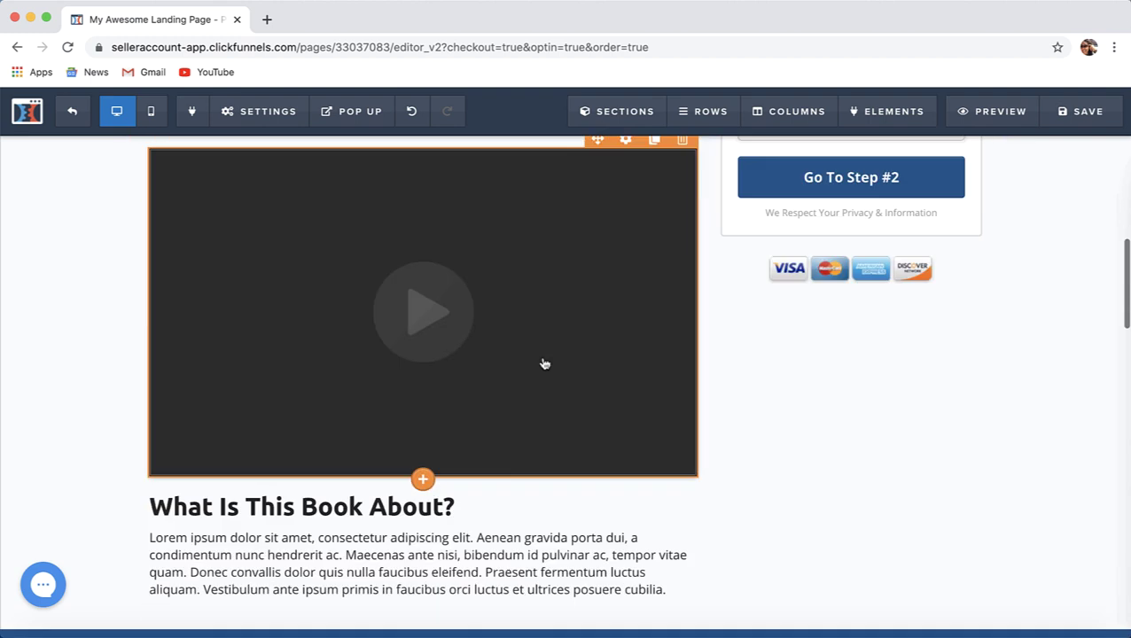
Step: Delete the newly added video element above "What Is This Book About?" and save the page, leaving the SEO meta data unedited
scroll(545, 364, up, 1)
click(681, 213)
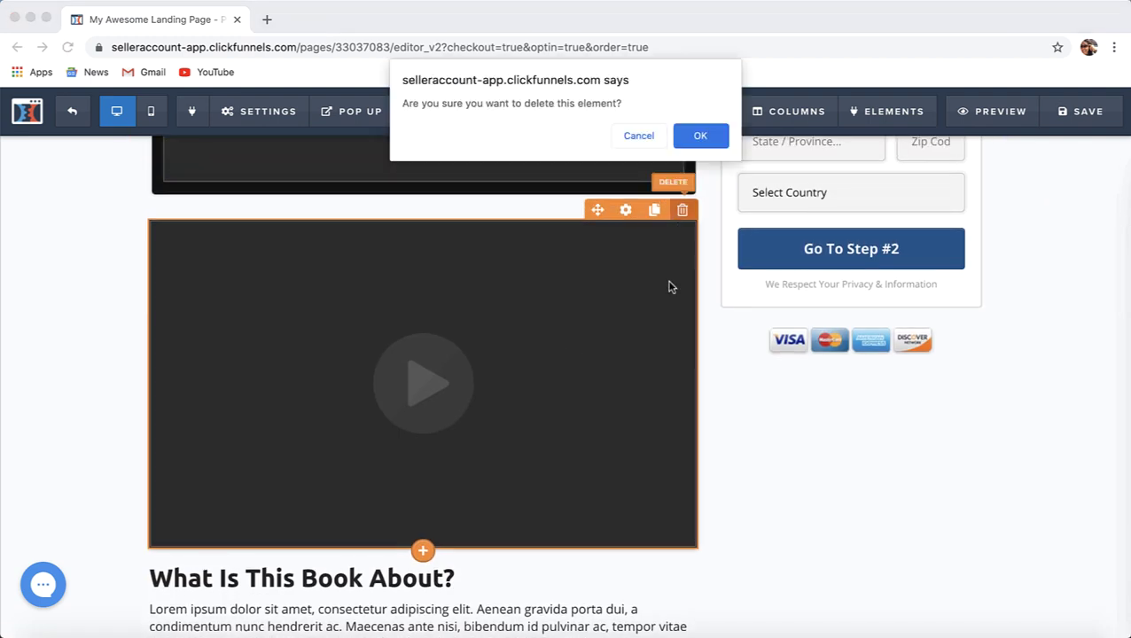
click(700, 134)
scroll(647, 344, up, 2)
scroll(647, 344, up, 3)
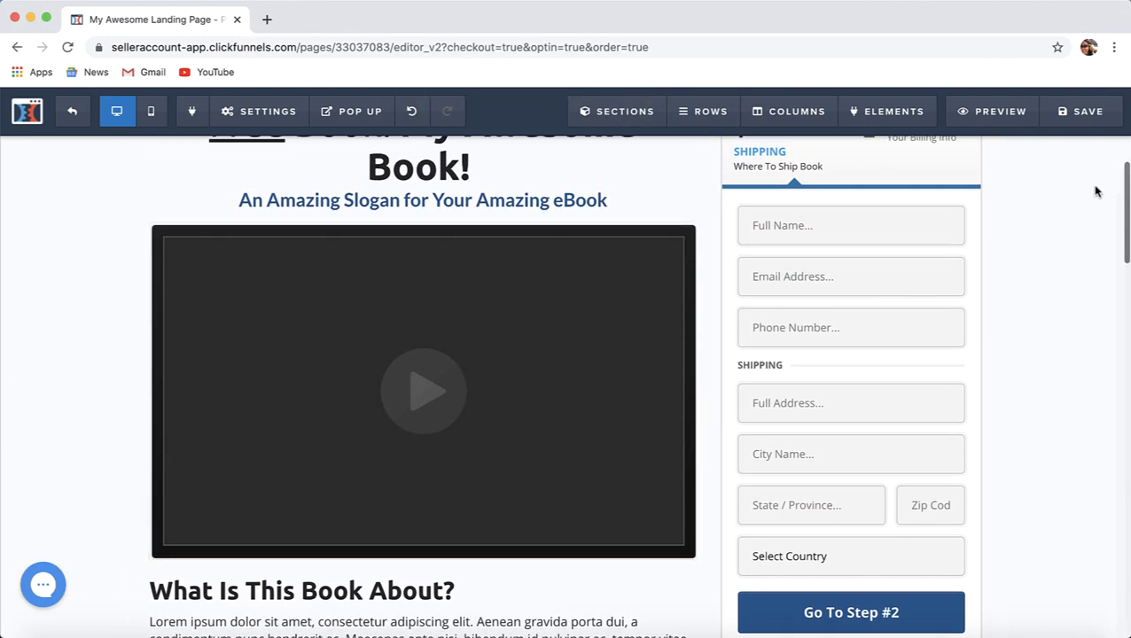
click(1088, 110)
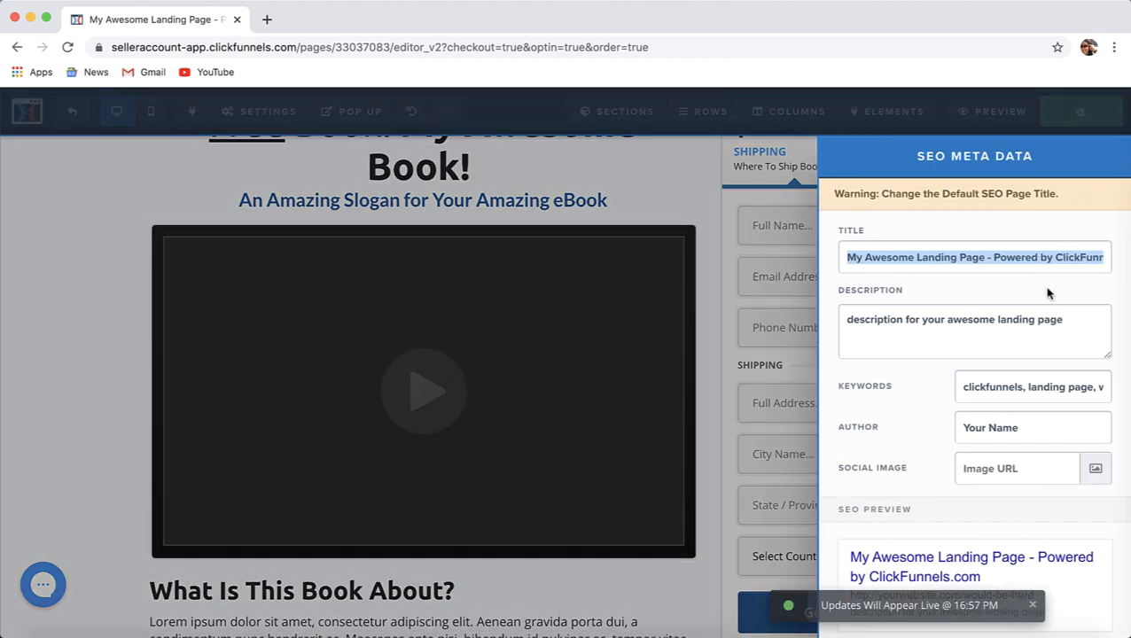
click(667, 307)
Step: Look at the image settings of the first testimonial's video placeholder, and close them without making changes
scroll(692, 312, down, 2)
scroll(692, 309, down, 6)
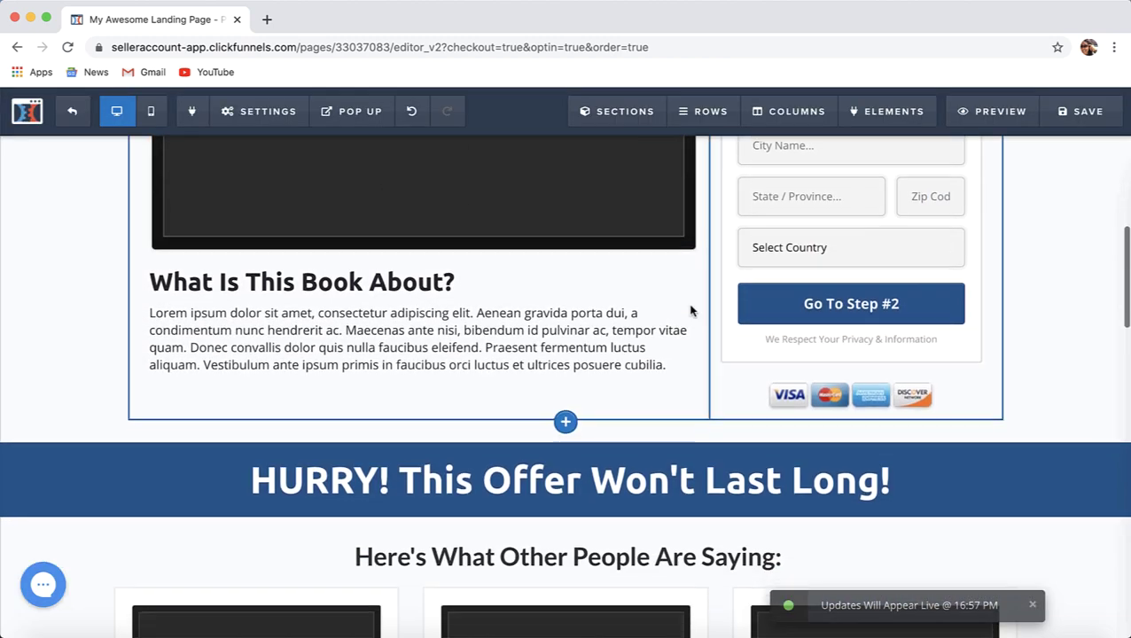
click(264, 409)
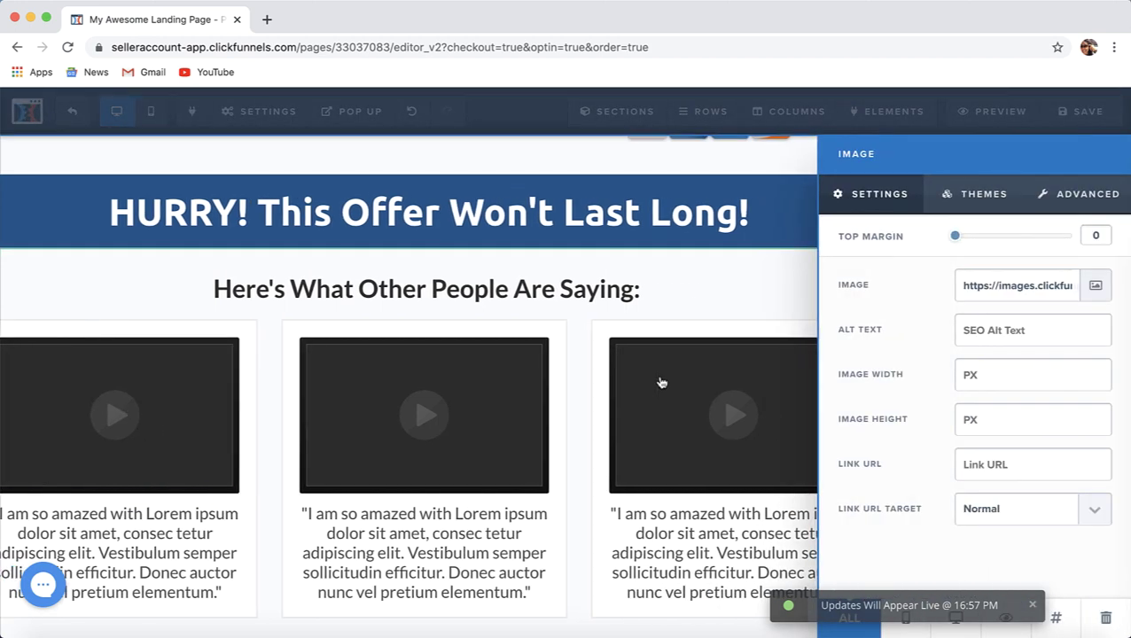
click(580, 405)
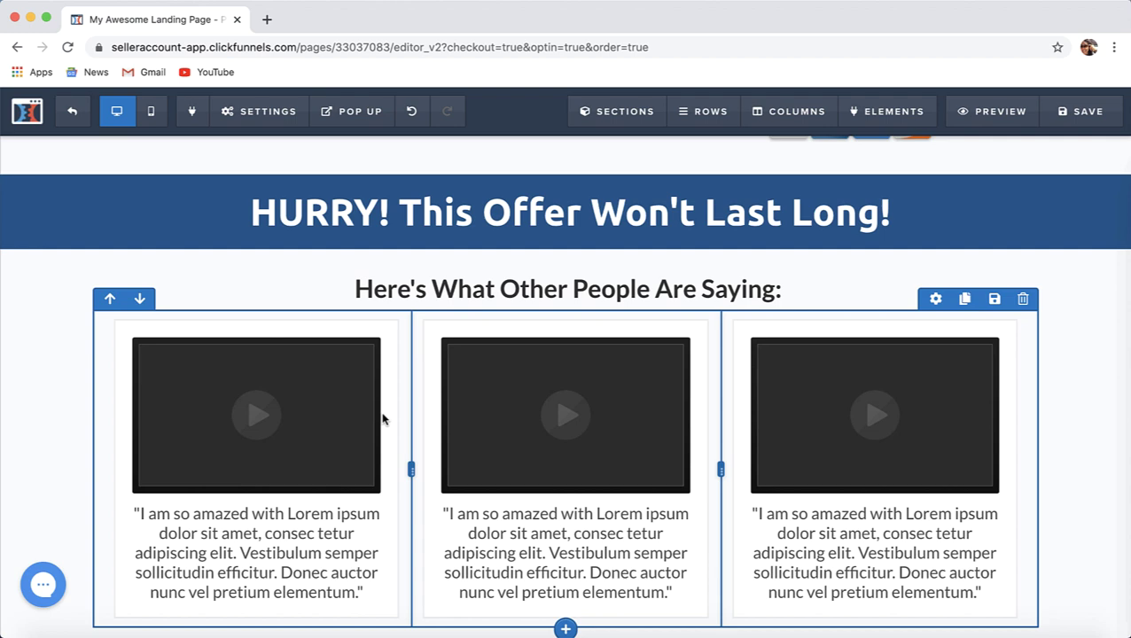
Step: Add a video element beneath the first testimonial's placeholder image in the "Here's What Other People Are Saying:" section
click(252, 411)
click(237, 424)
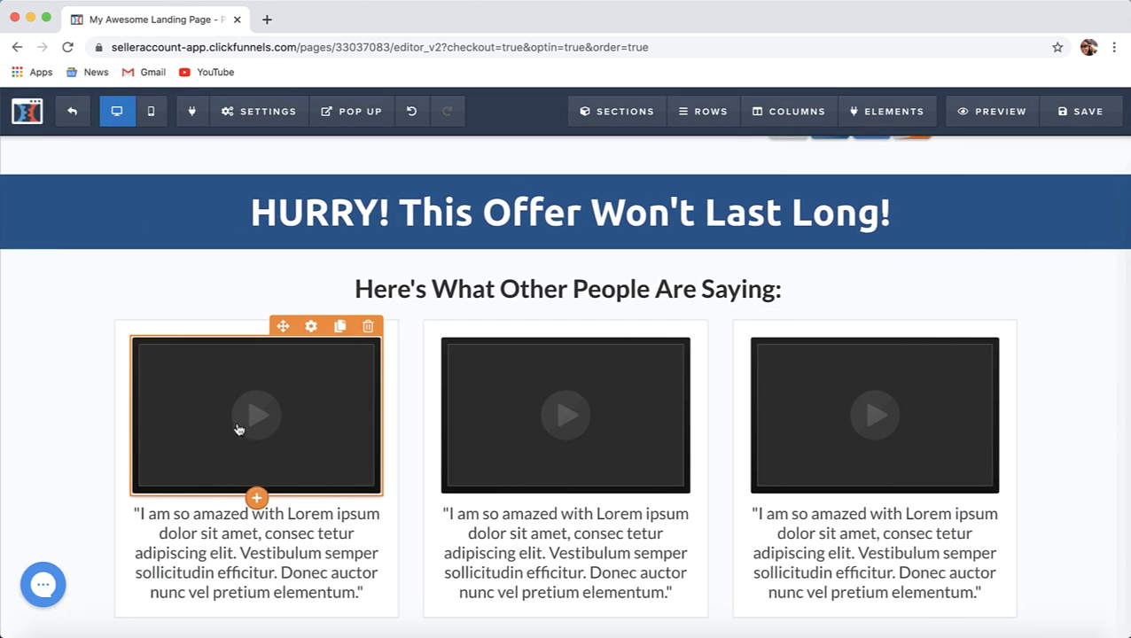
click(257, 498)
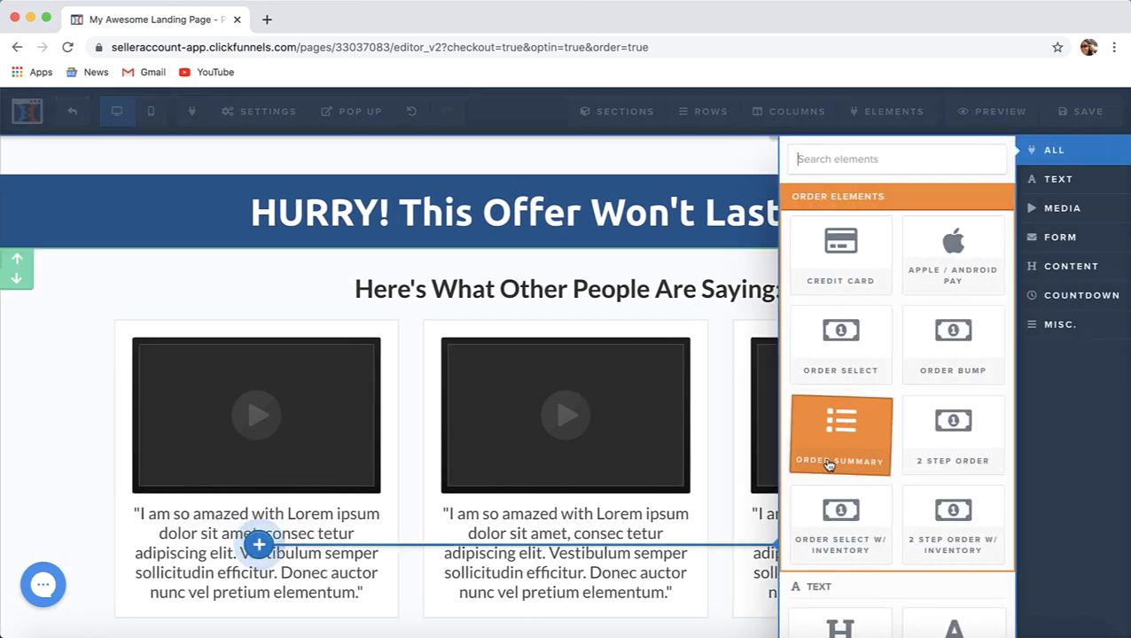
scroll(828, 465, down, 5)
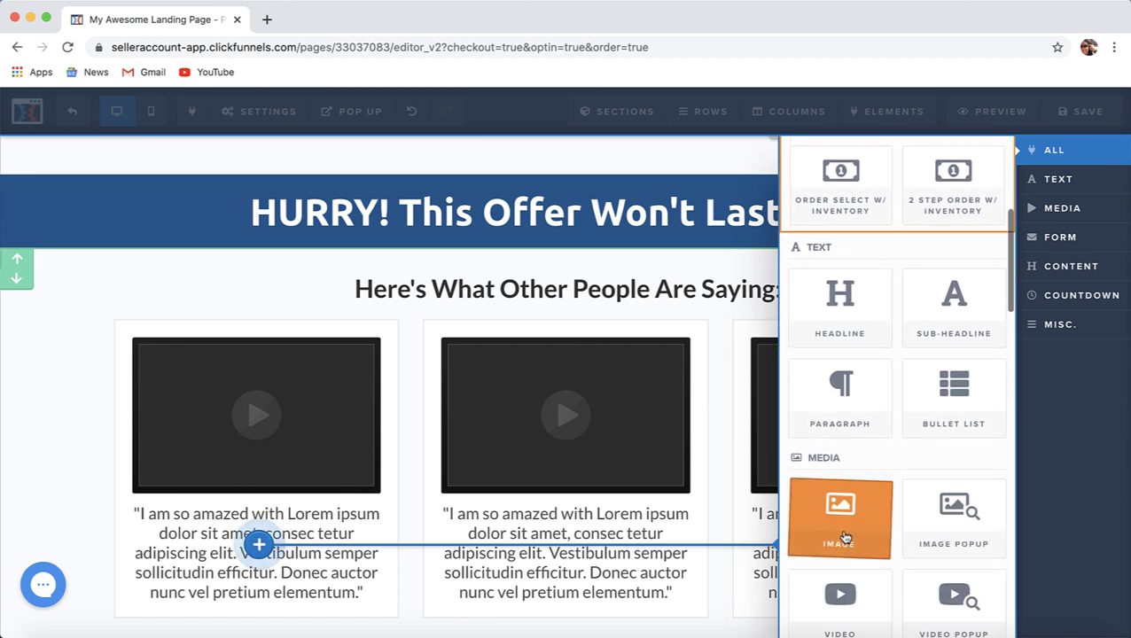
scroll(846, 538, down, 2)
click(841, 528)
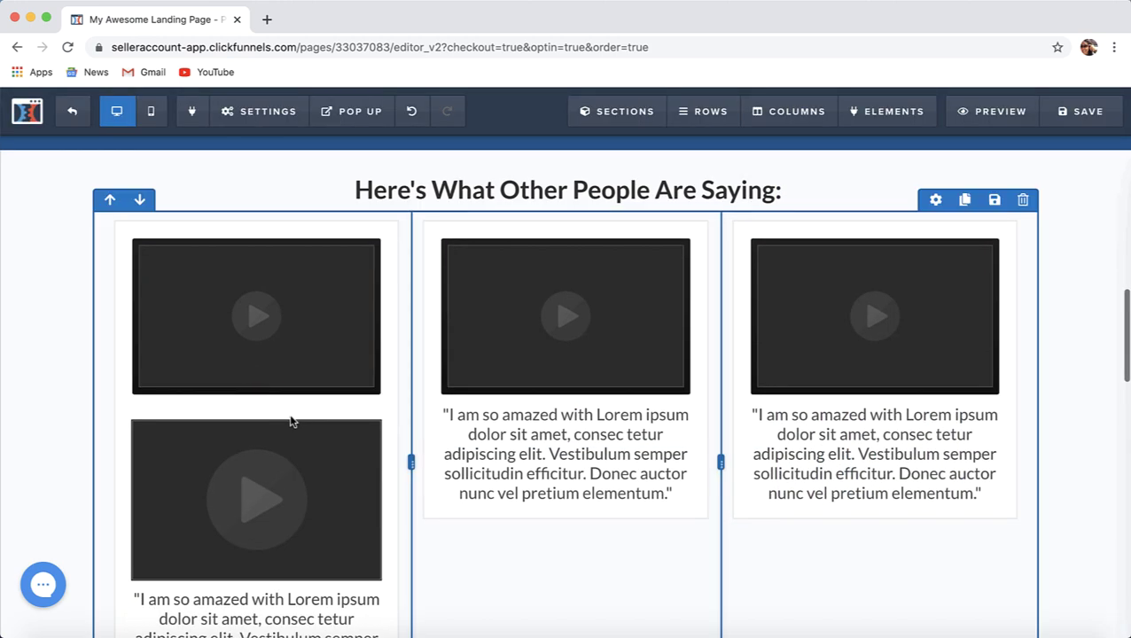
Step: Look at the video type options in the added testimonial video's settings, and close them without choosing another type
click(279, 485)
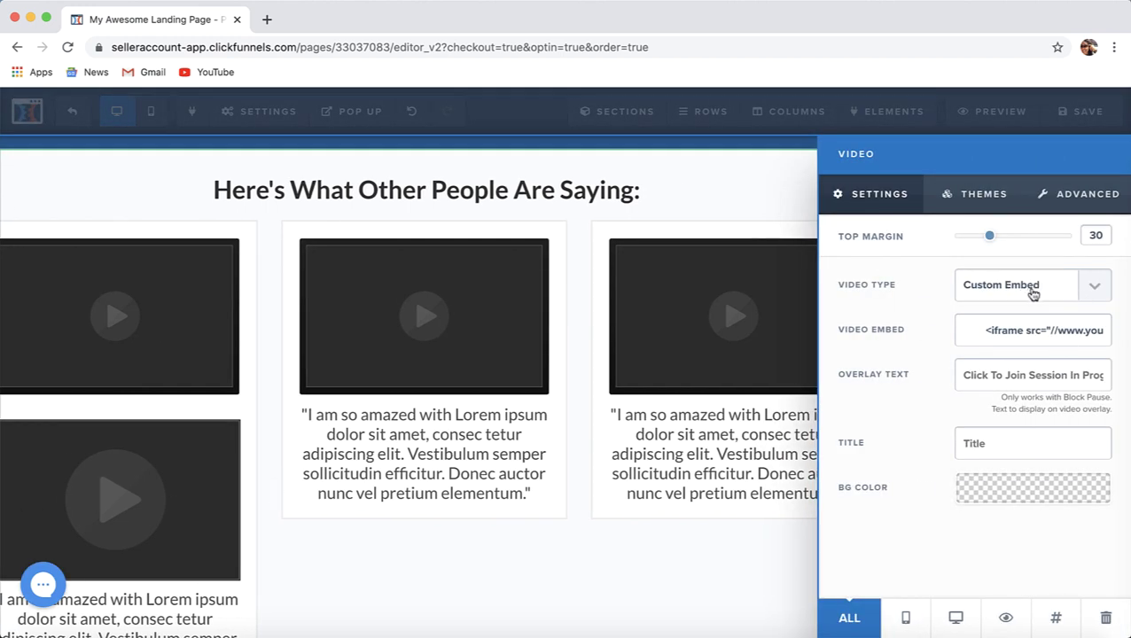
click(1096, 295)
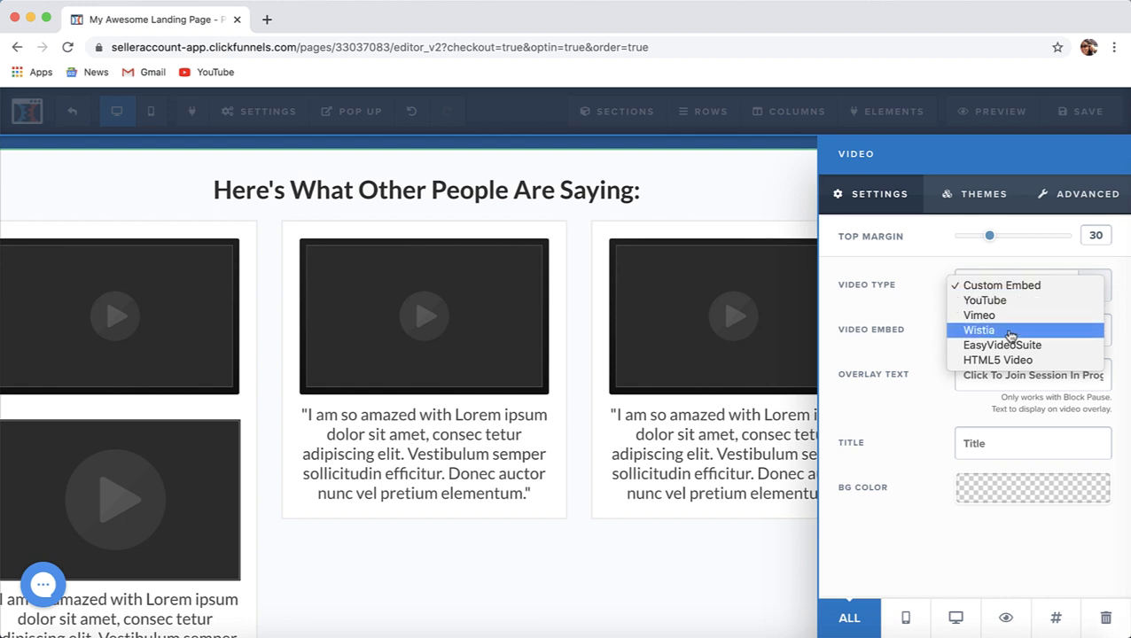
click(539, 477)
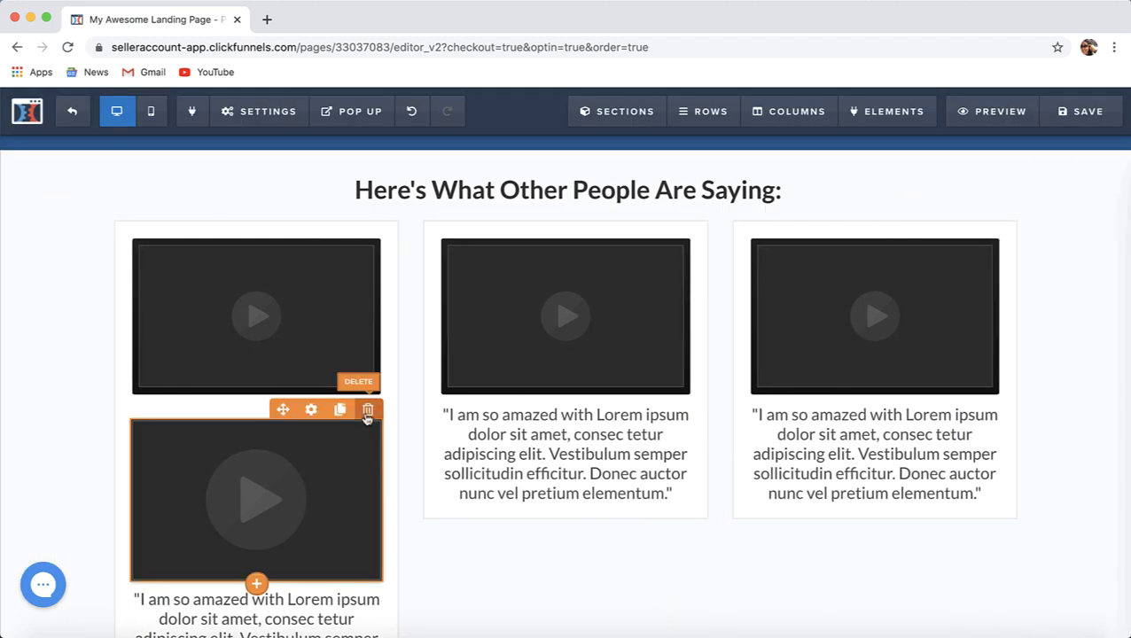
Step: Delete the added video element from the first testimonial and save the page, dismissing the SEO meta data settings
click(368, 410)
click(705, 142)
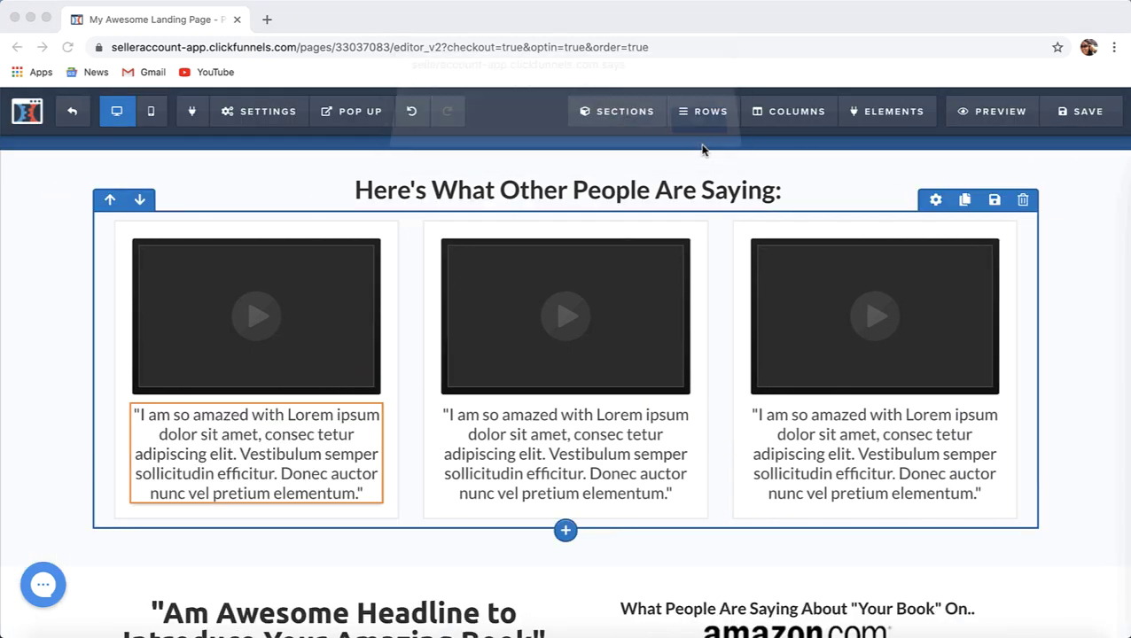
click(1082, 111)
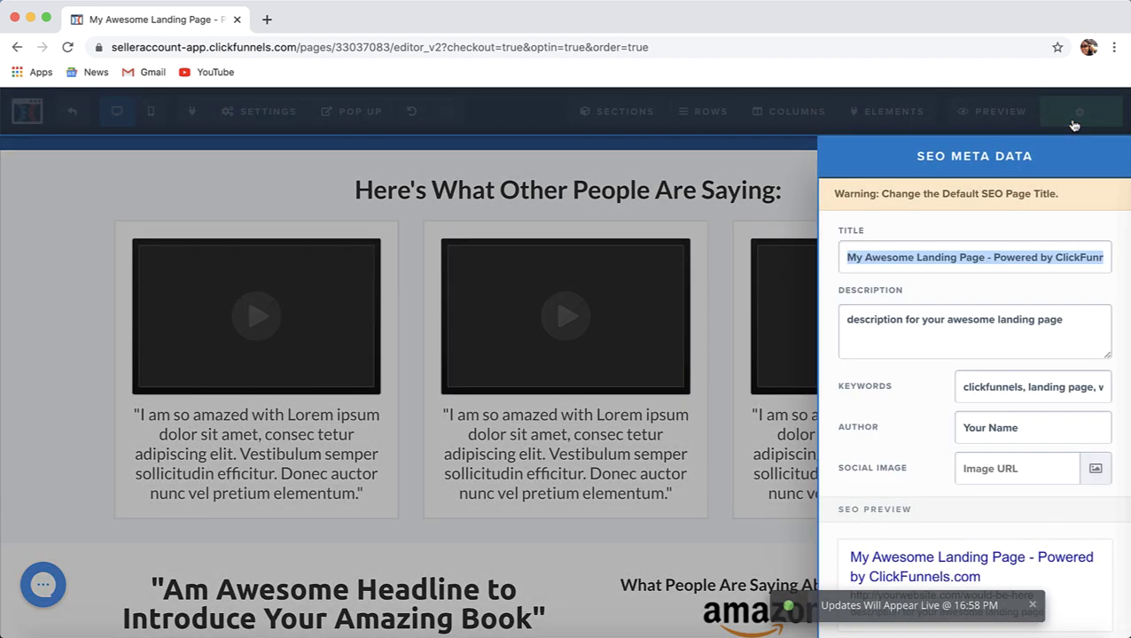
click(689, 441)
Step: Look at the image settings of the Amazon reviews picture, and close them without making changes
scroll(690, 441, down, 4)
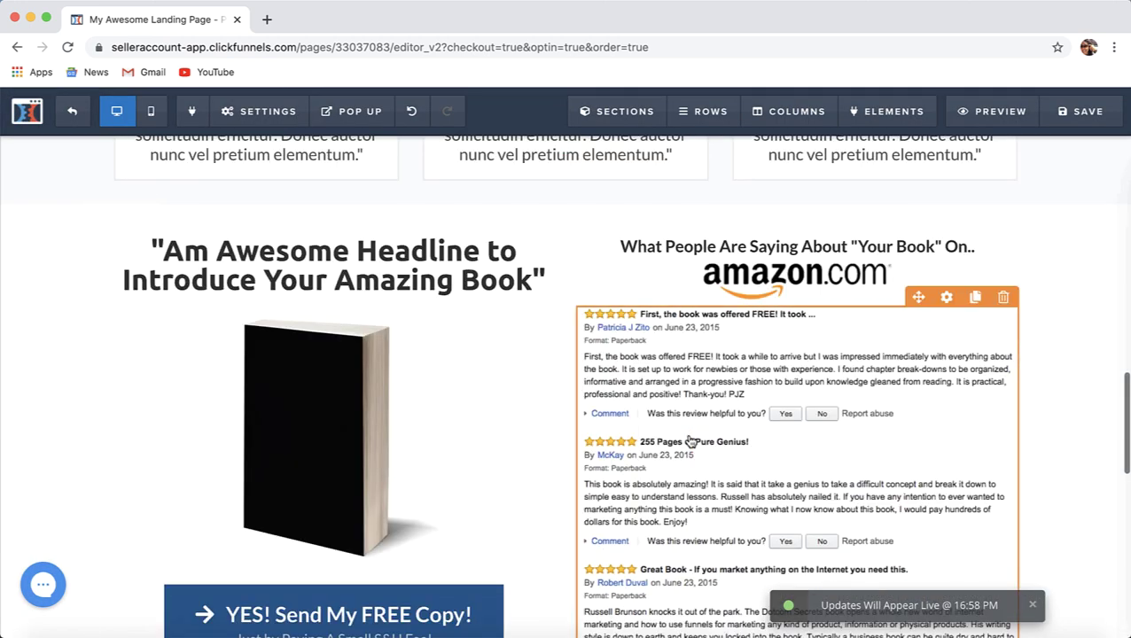
click(753, 395)
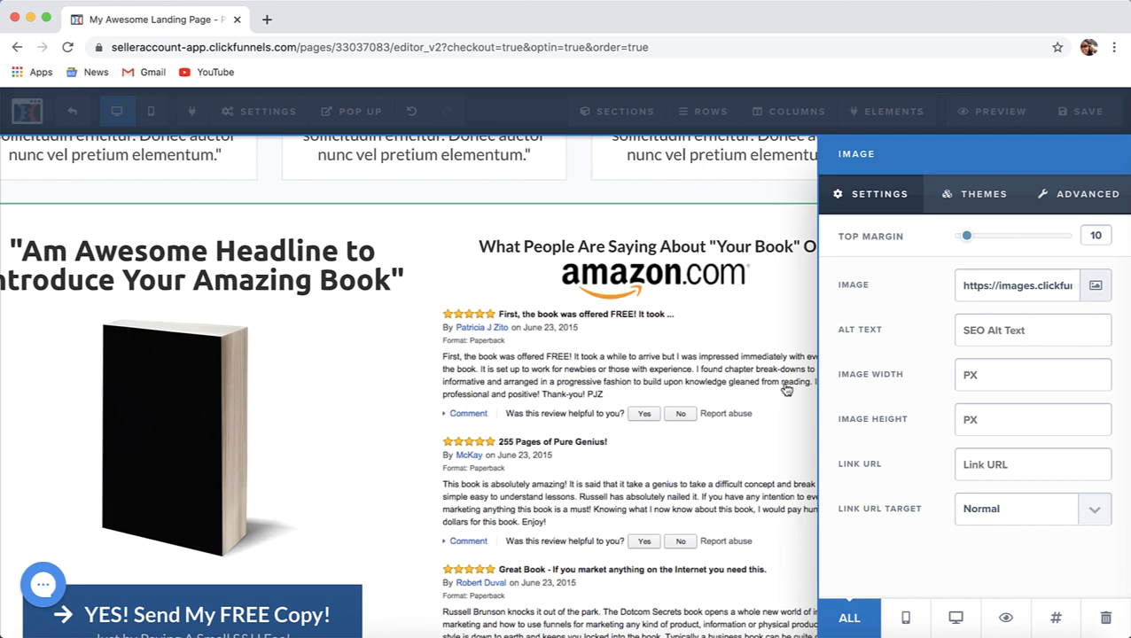
click(707, 389)
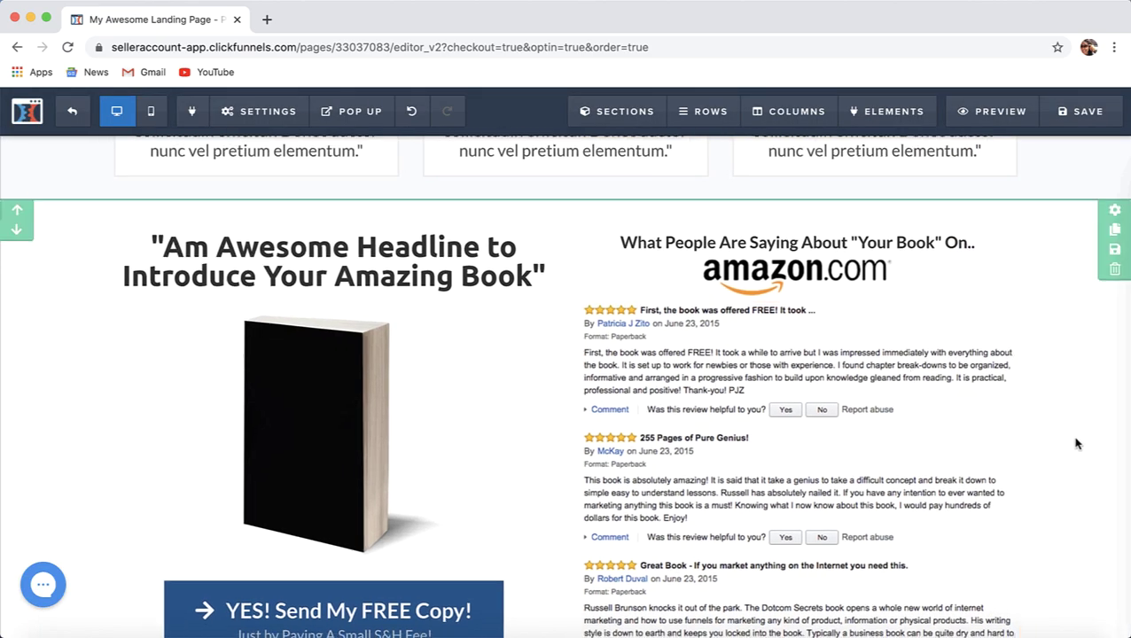
Step: Save the Free Book Page and leave the page editor for the funnel steps overview
scroll(1077, 444, down, 10)
scroll(1078, 443, up, 20)
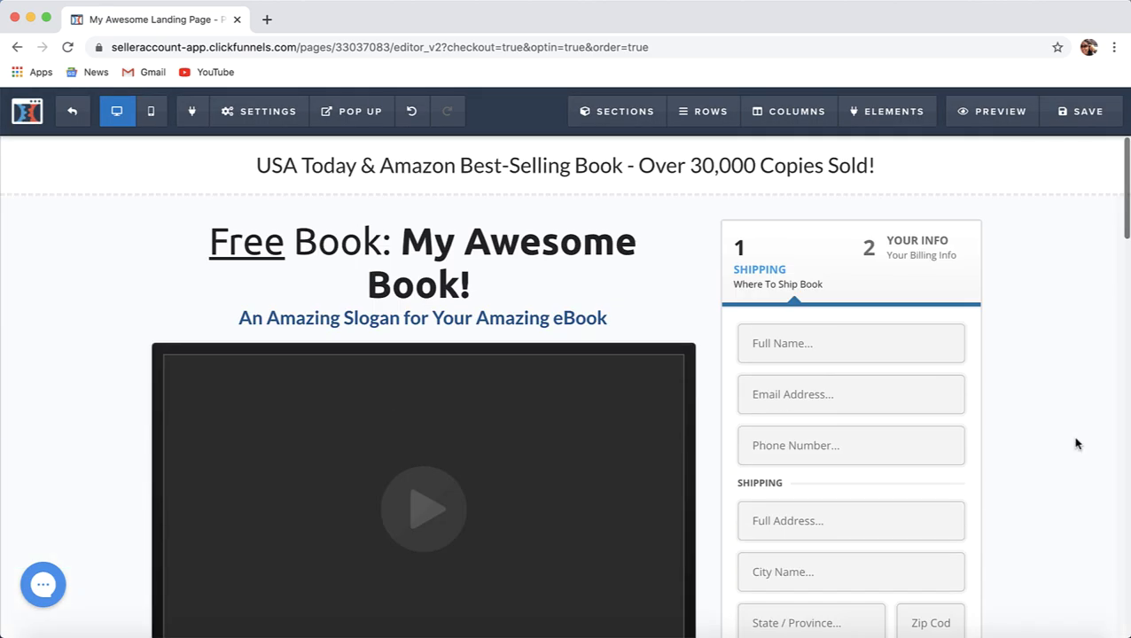
click(1082, 111)
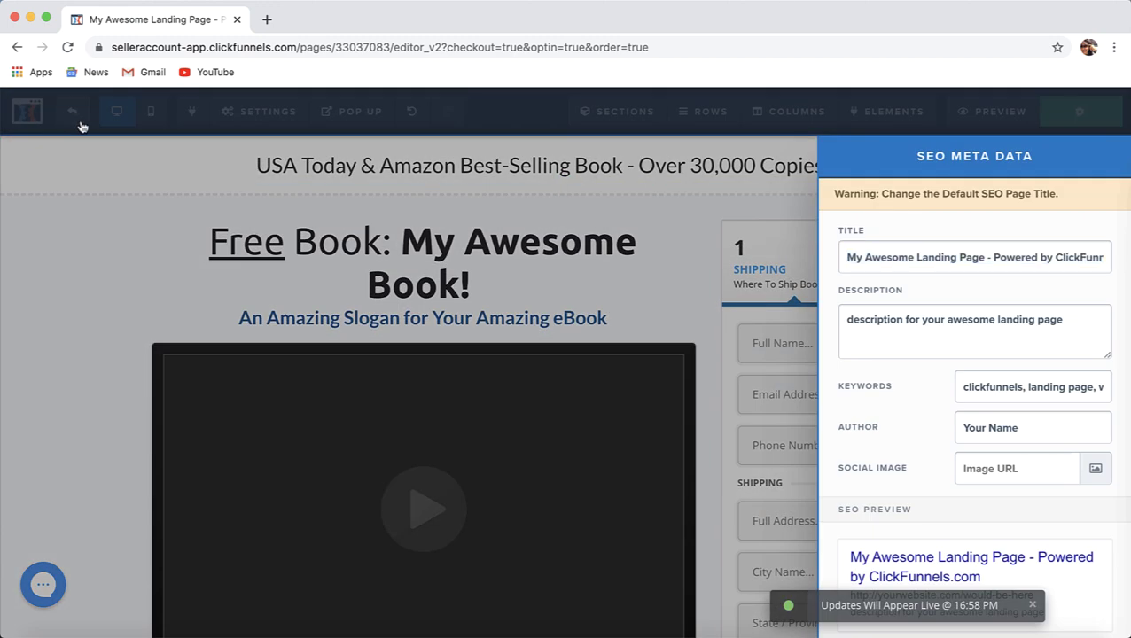
click(78, 122)
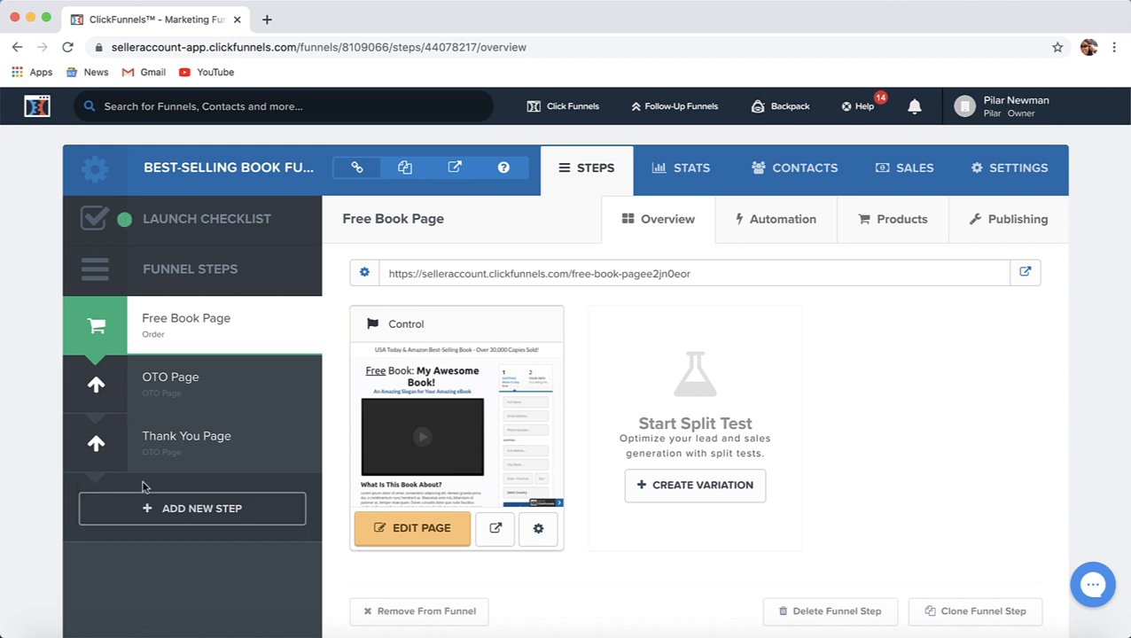
Step: Select the Thank You Page funnel step and open its live page preview
click(195, 461)
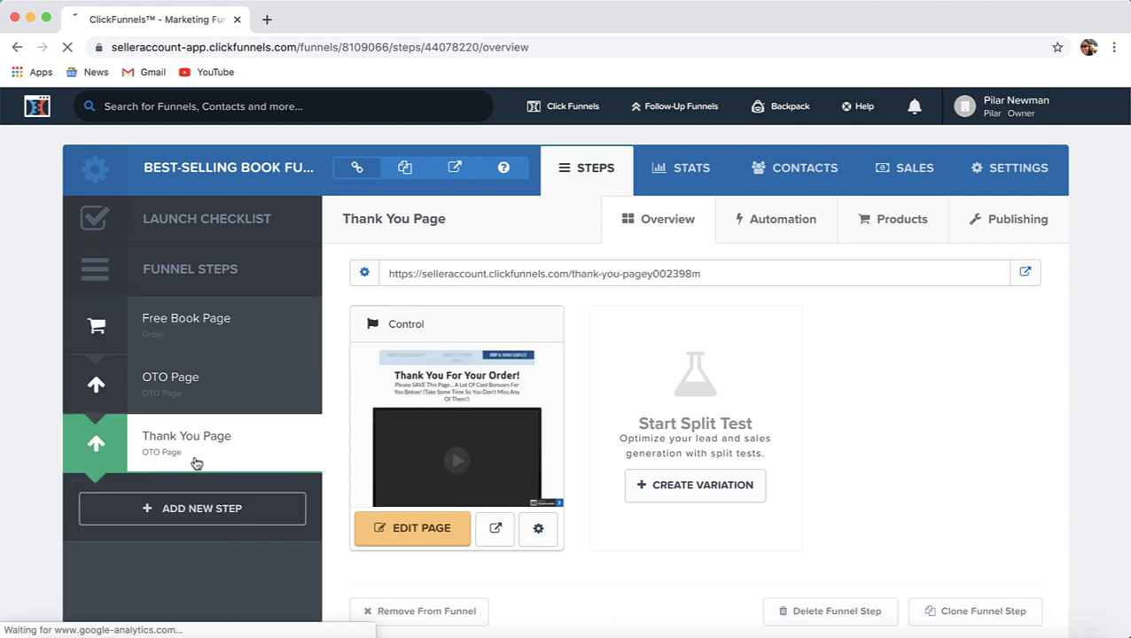
click(1026, 272)
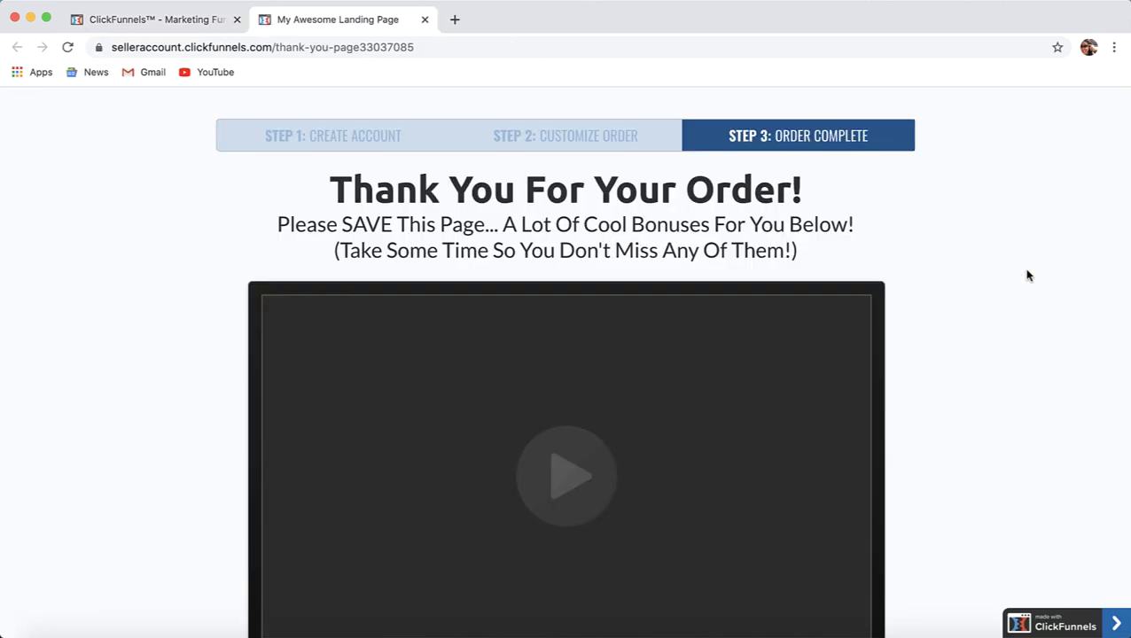
click(146, 21)
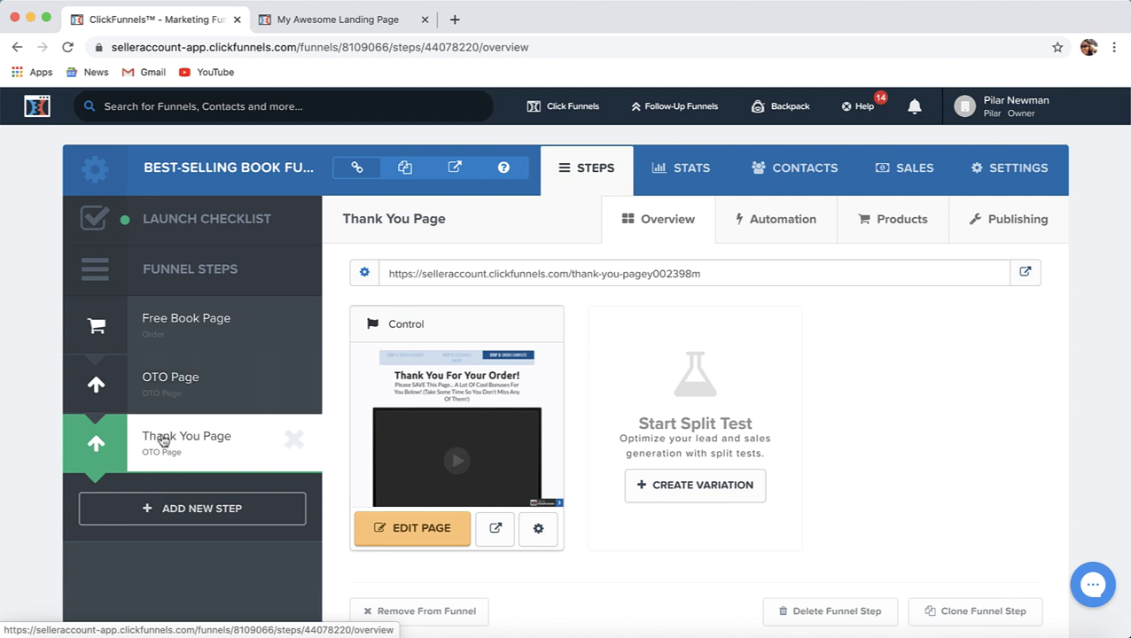
click(316, 24)
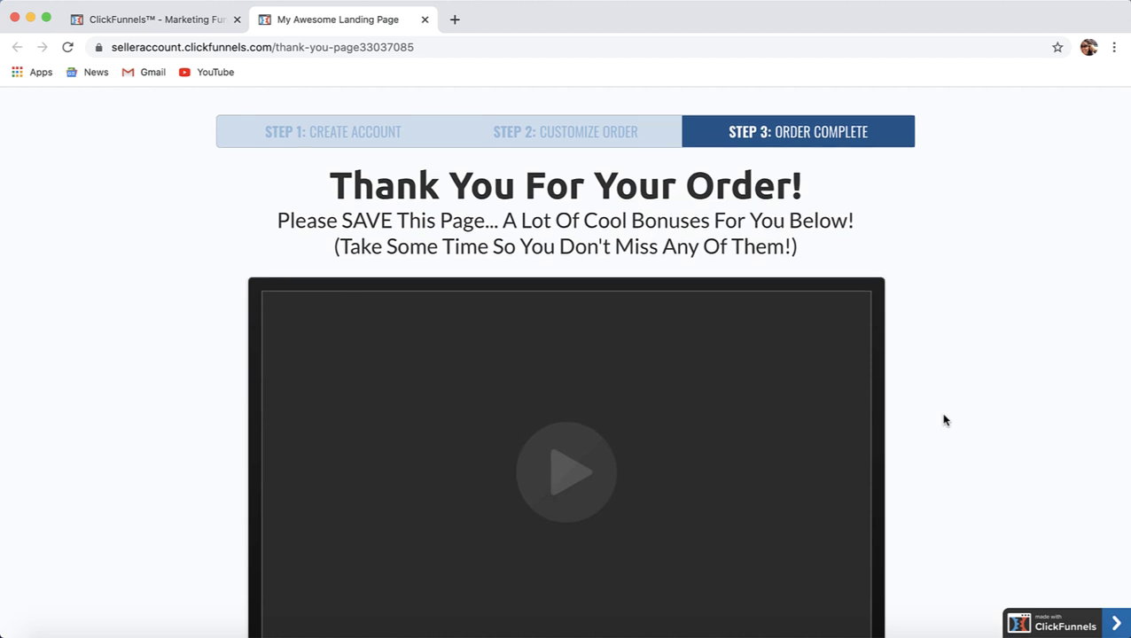
Step: Go over the Thank You page preview, examining its video, order access section, affiliate referral offer and start of the bonuses
scroll(945, 420, down, 1)
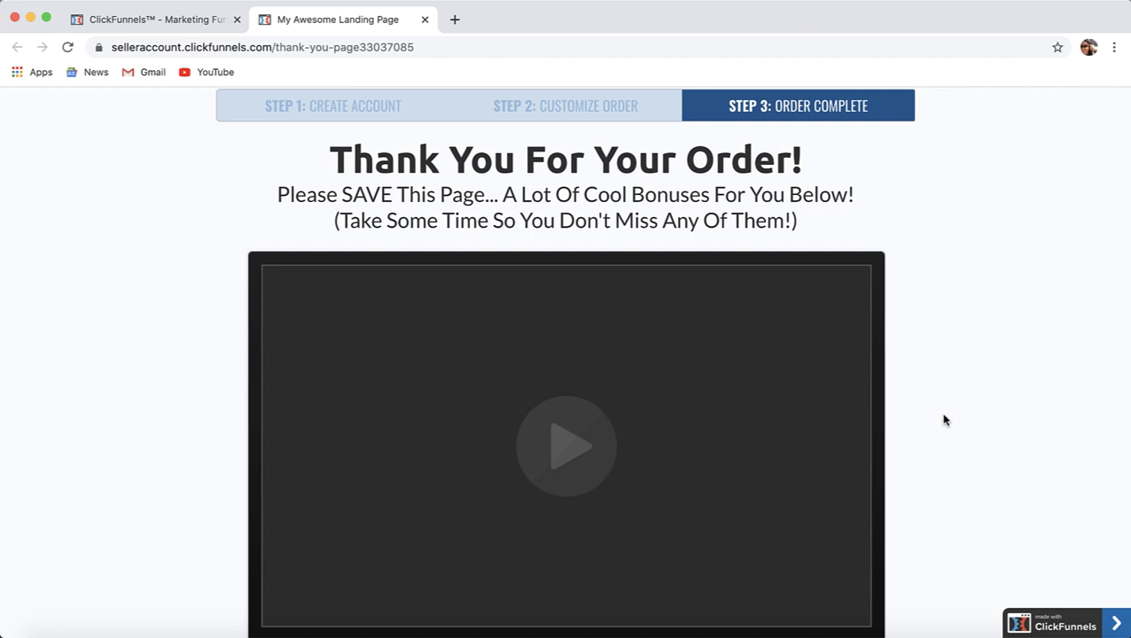
scroll(945, 420, down, 5)
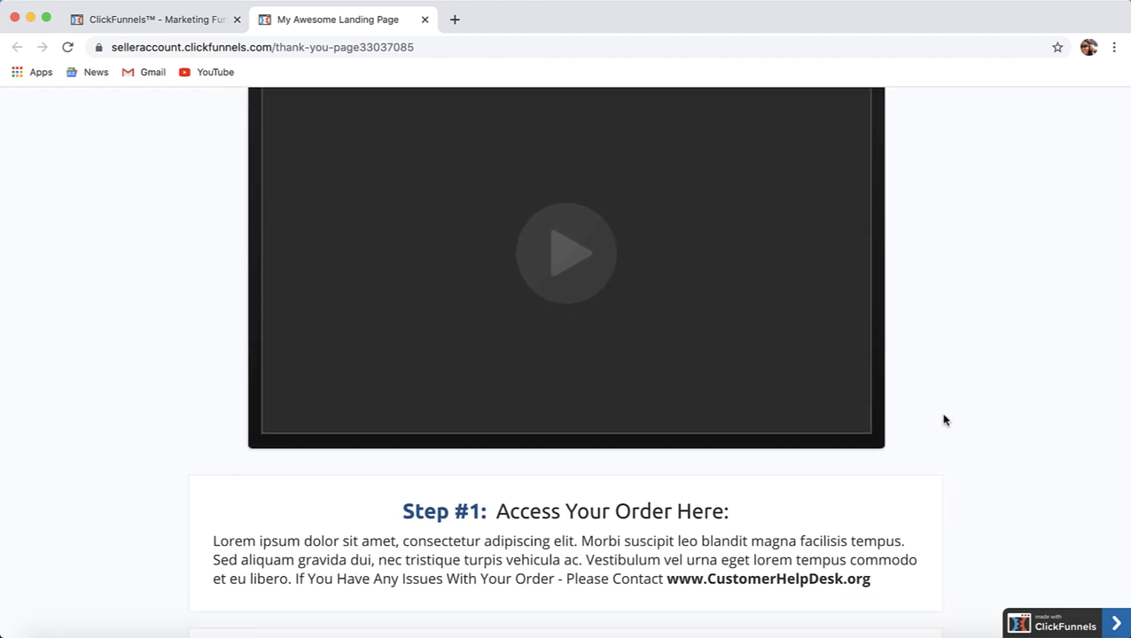
scroll(944, 421, down, 10)
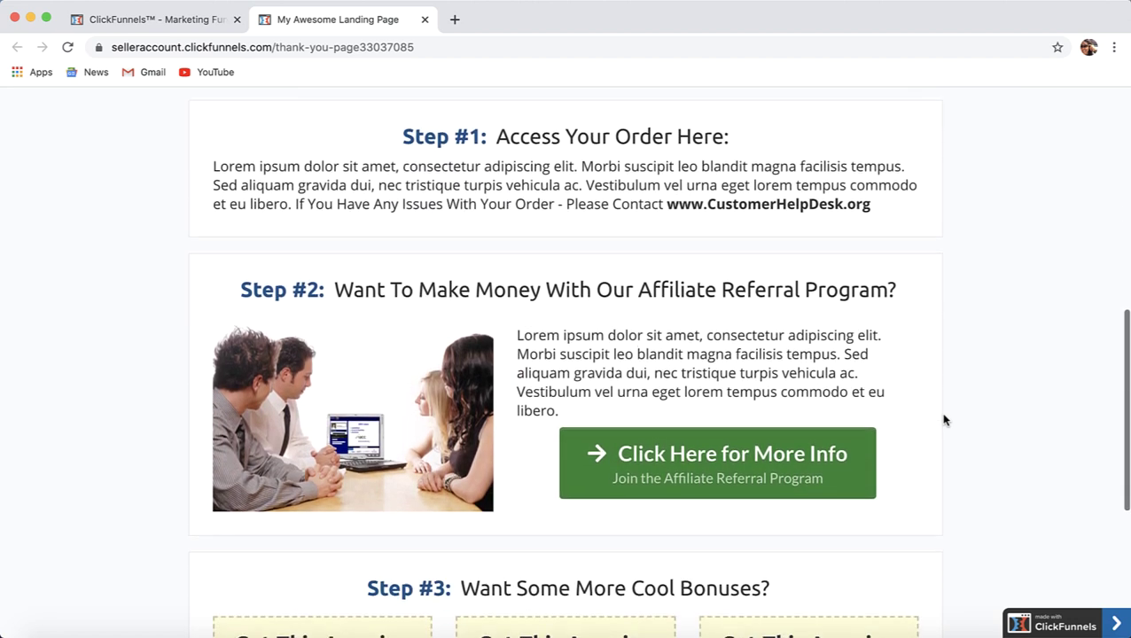
scroll(945, 420, up, 1)
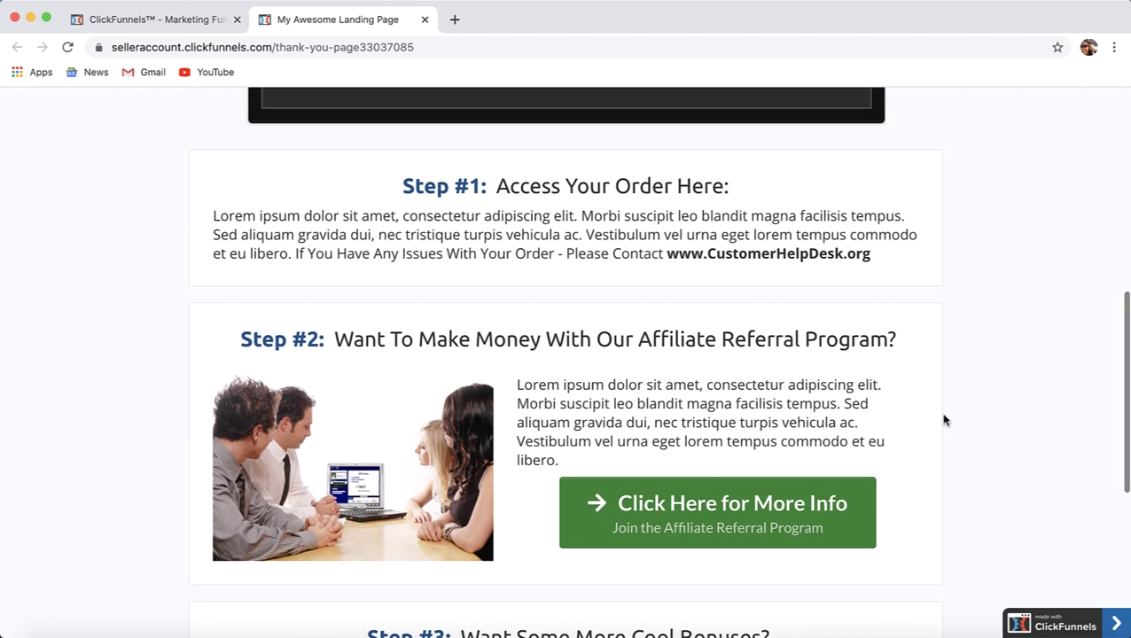
scroll(945, 420, down, 1)
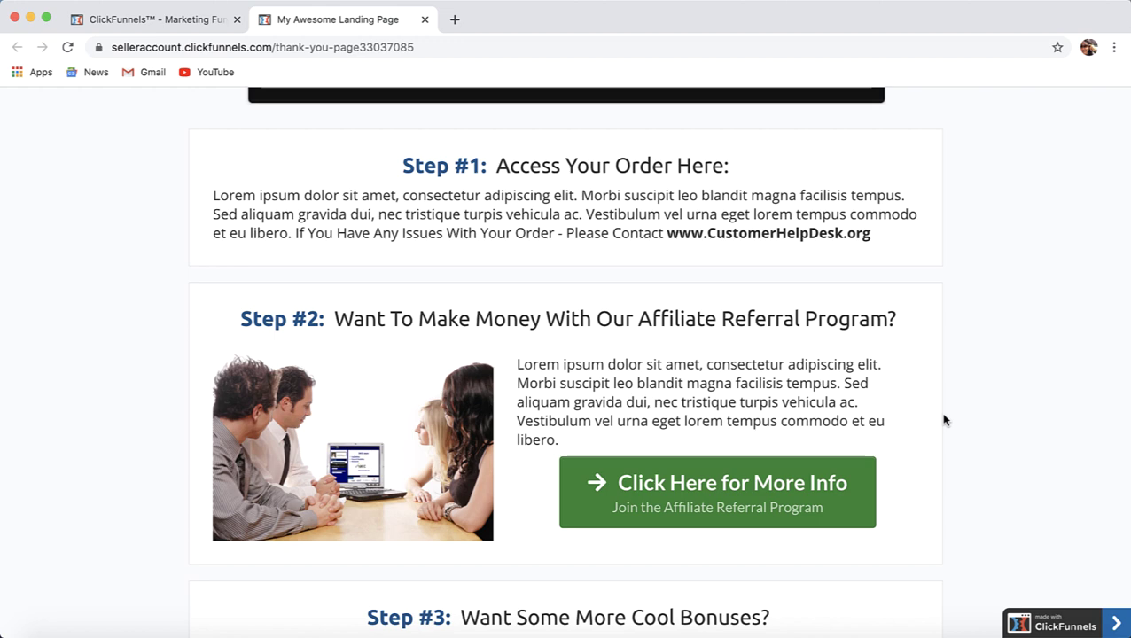
Step: Review the Thank You page preview again, from the order headline and video down to the three free bonus offers
scroll(944, 420, down, 2)
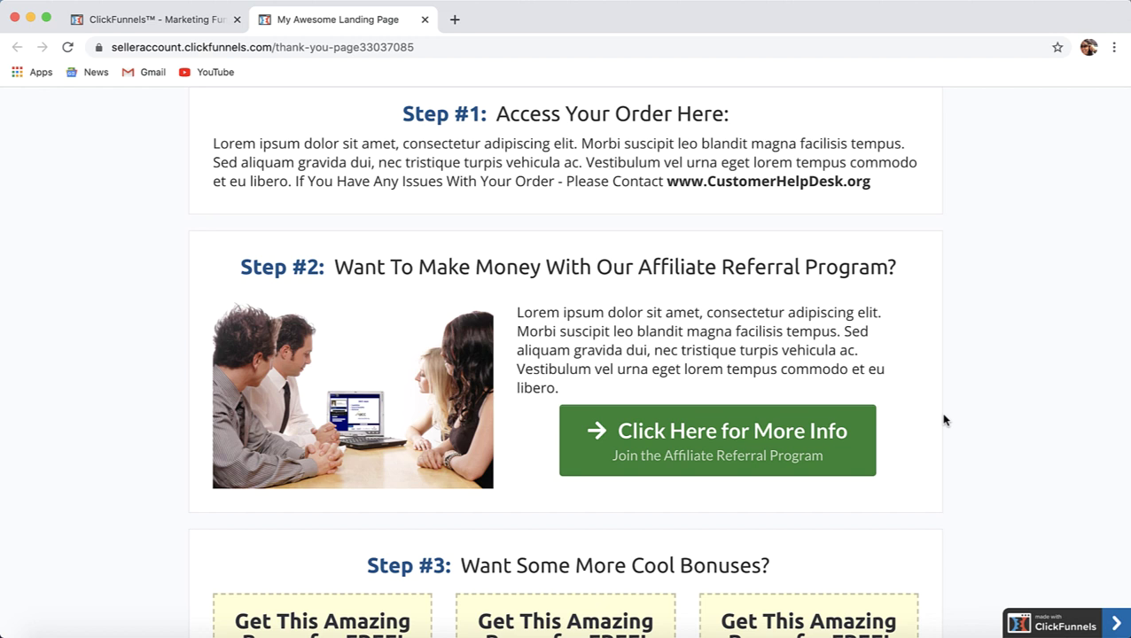
scroll(944, 420, up, 2)
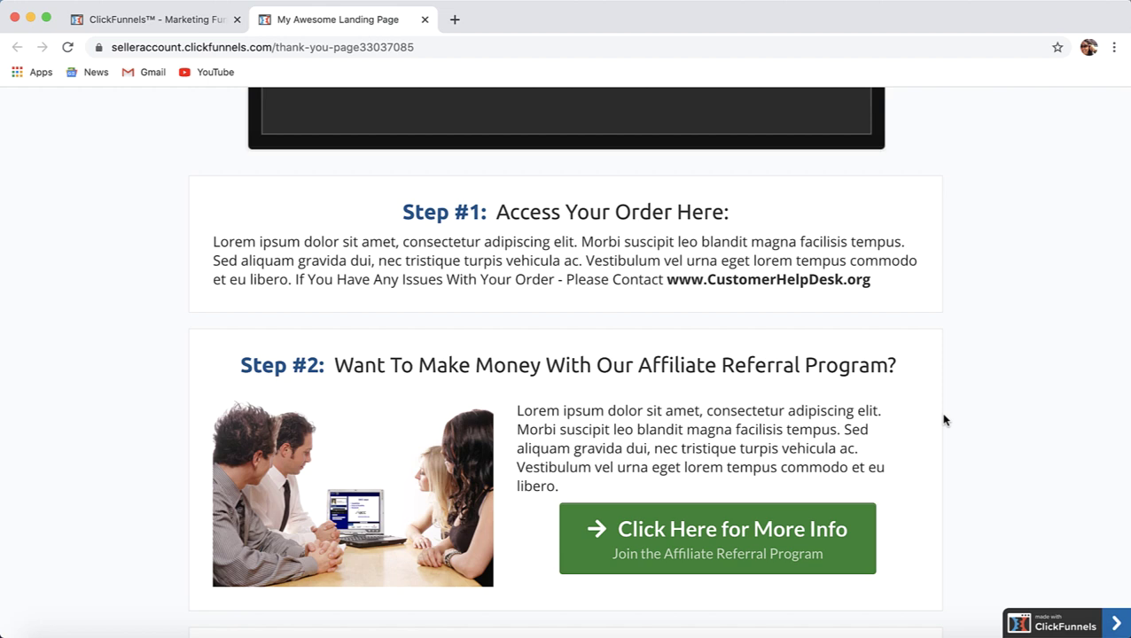
scroll(944, 420, up, 10)
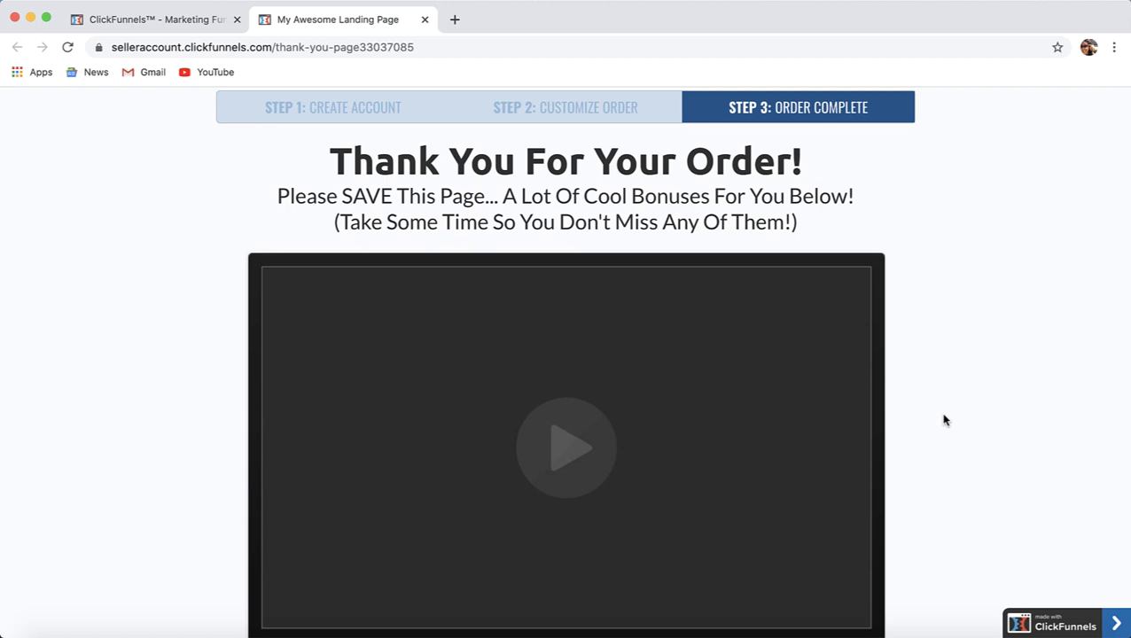
scroll(944, 420, down, 10)
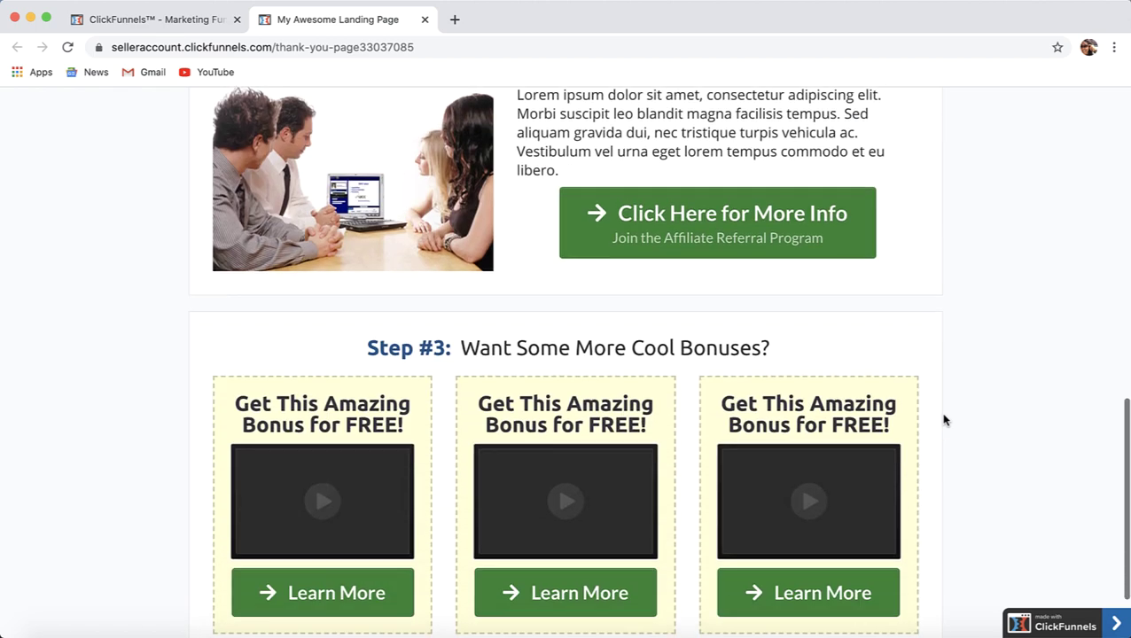
scroll(944, 420, down, 2)
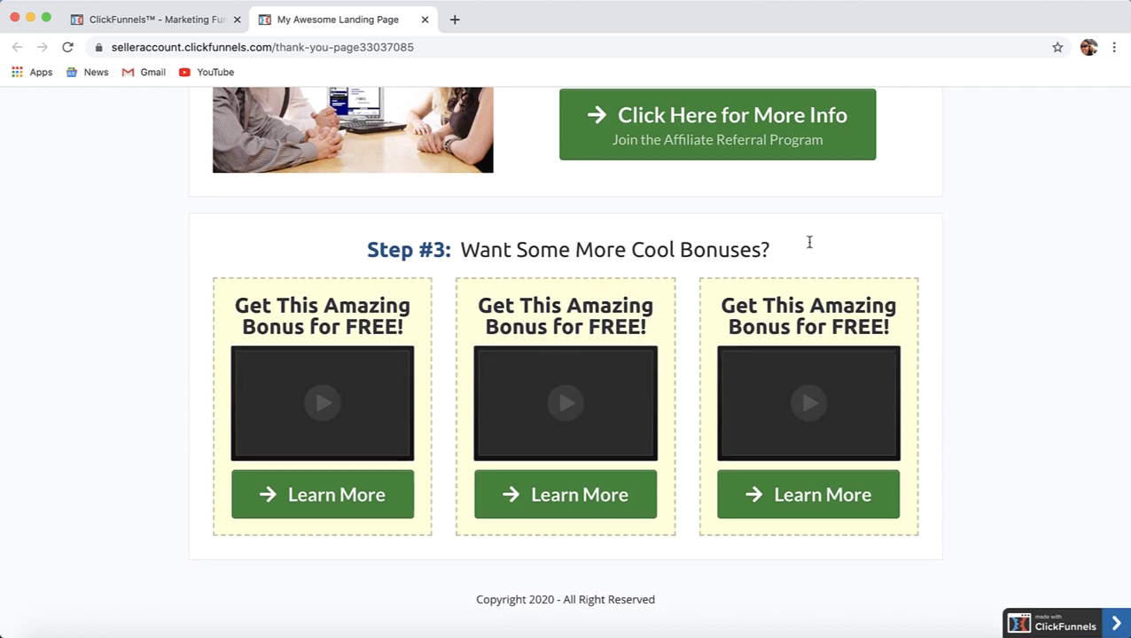
Step: Close the Thank You page preview and select the Free Book Page funnel step
click(425, 19)
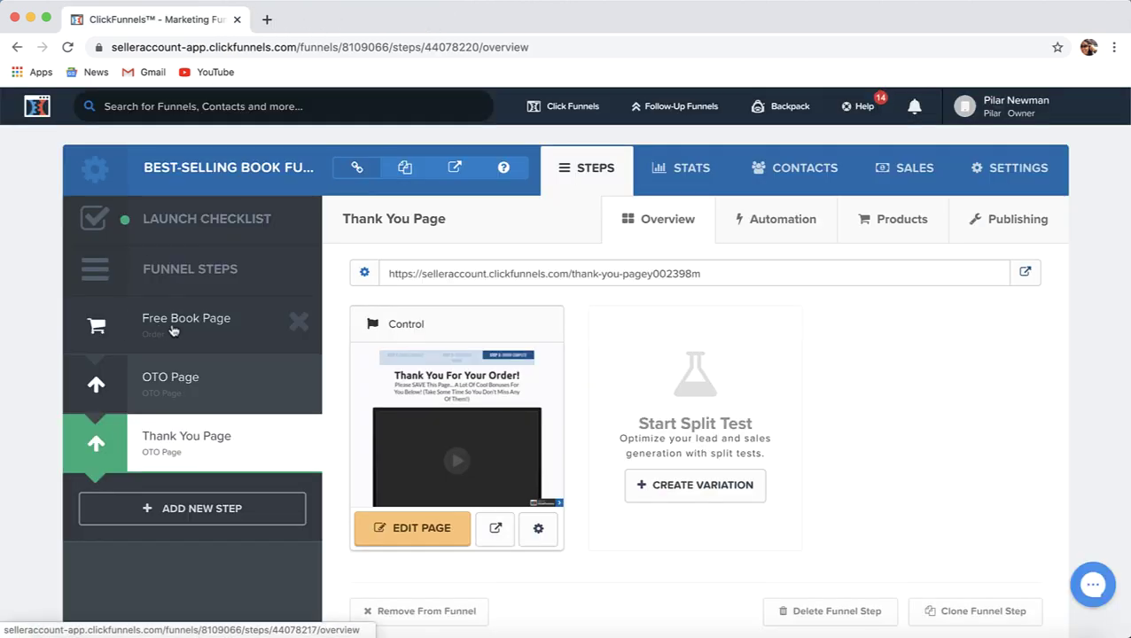
click(143, 321)
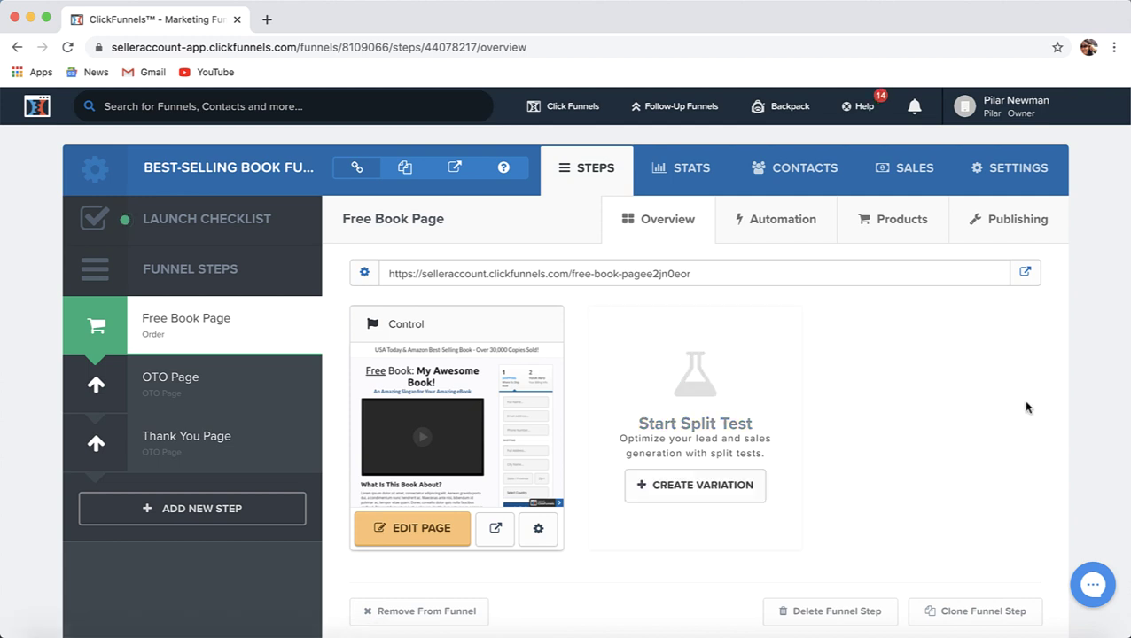
Step: Restore the minimized Preview window of Copywriting Secrets Book Image.jpg and position it over the funnel overview to show the book cover
click(1003, 633)
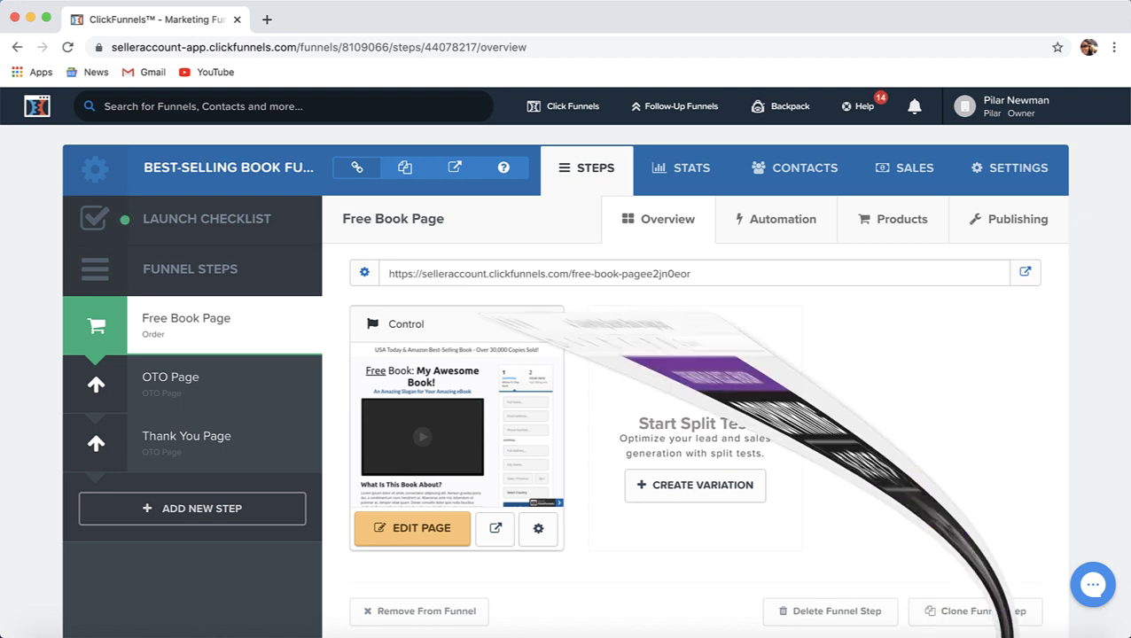
drag(346, 23, 671, 32)
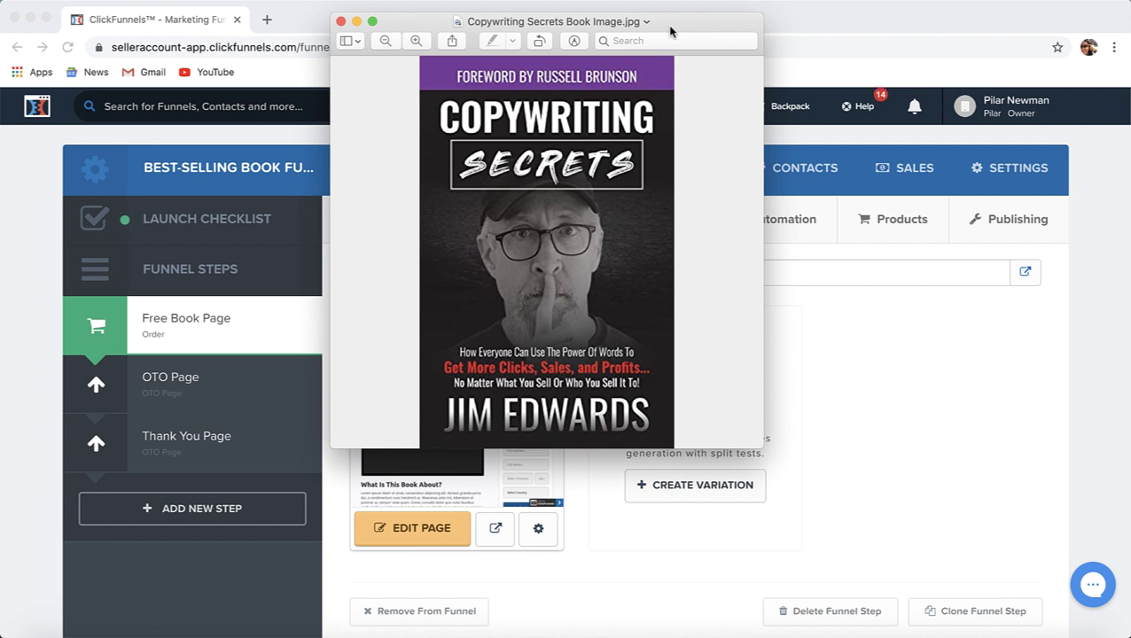
mouse_move(670, 32)
mouse_down()
mouse_move(677, 23)
mouse_move(680, 38)
mouse_up()
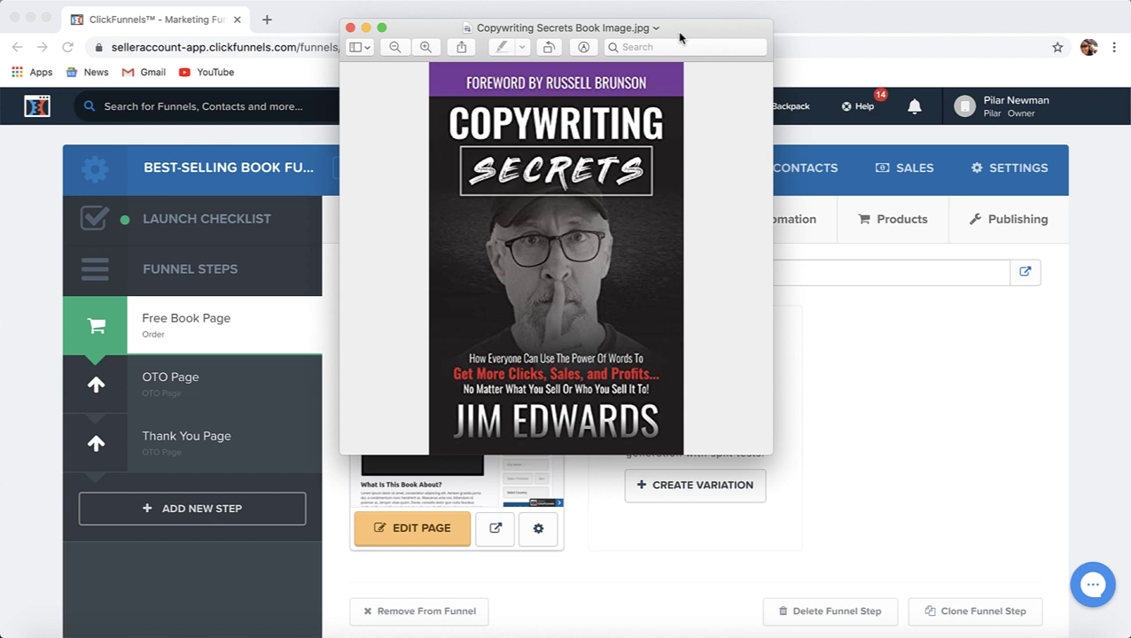
drag(681, 37, 697, 38)
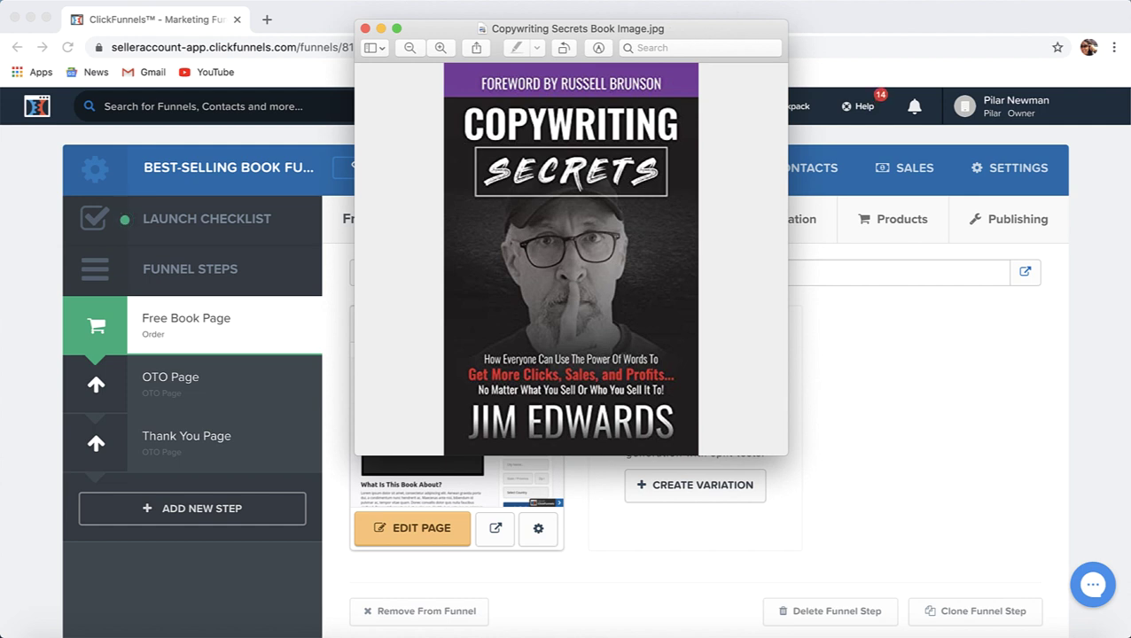
click(854, 0)
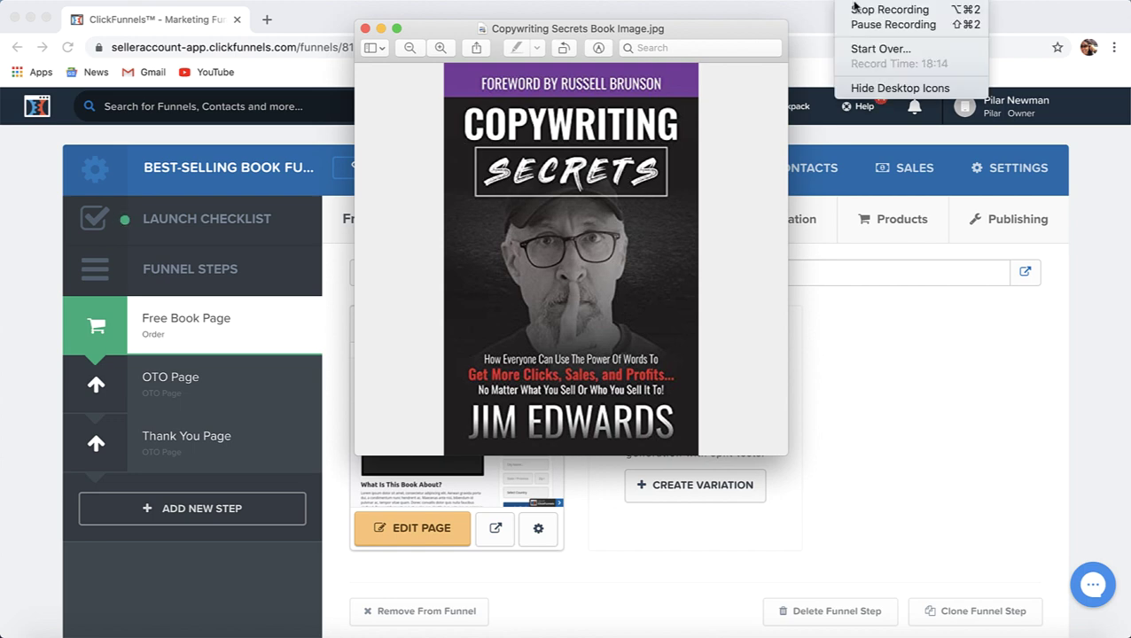